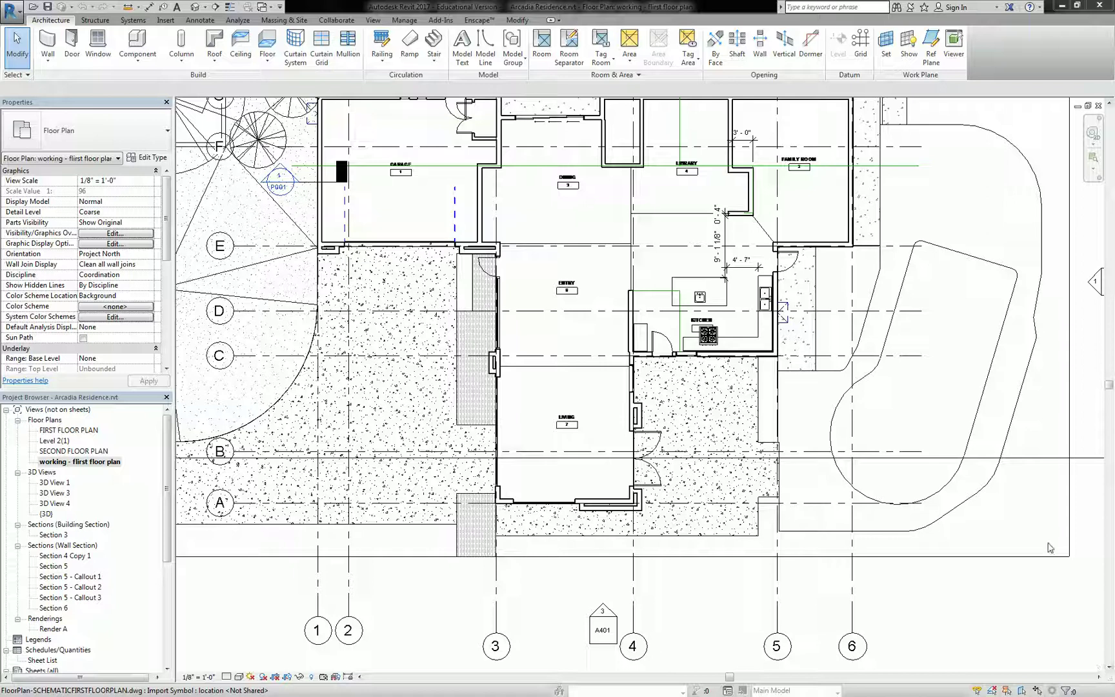
# Inspect the second-floor wood joist floor in the Level 2 plan, then return to the first floor plan
pyautogui.scroll(2, 610, 387)
pyautogui.scroll(2, 601, 400)
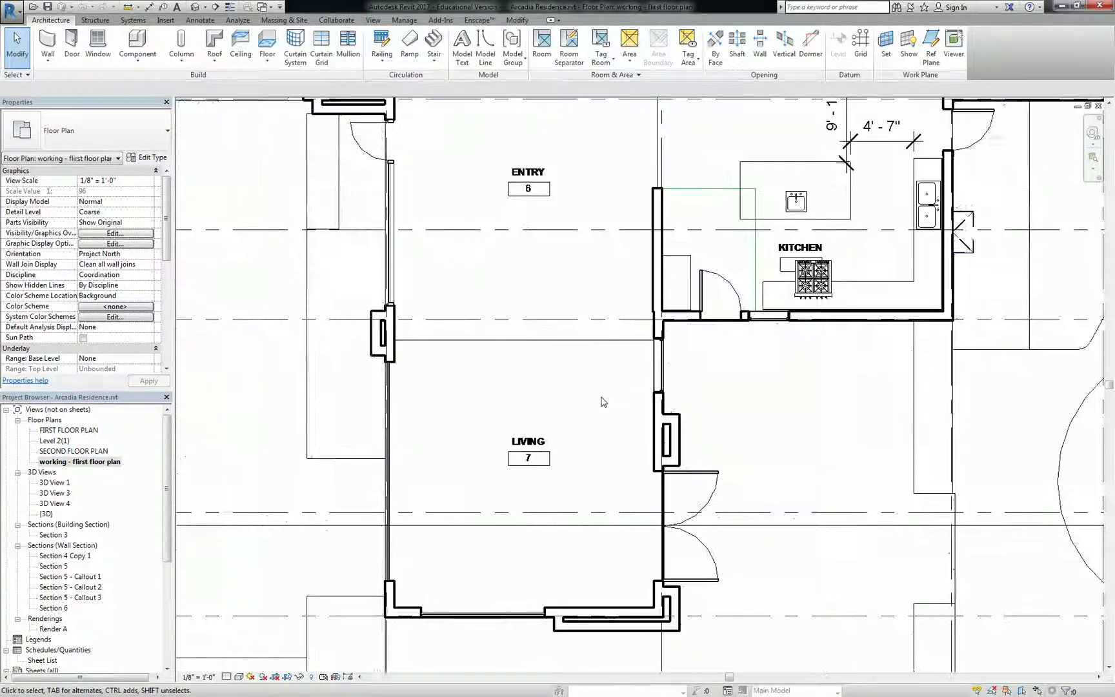
pyautogui.scroll(-1, 639, 356)
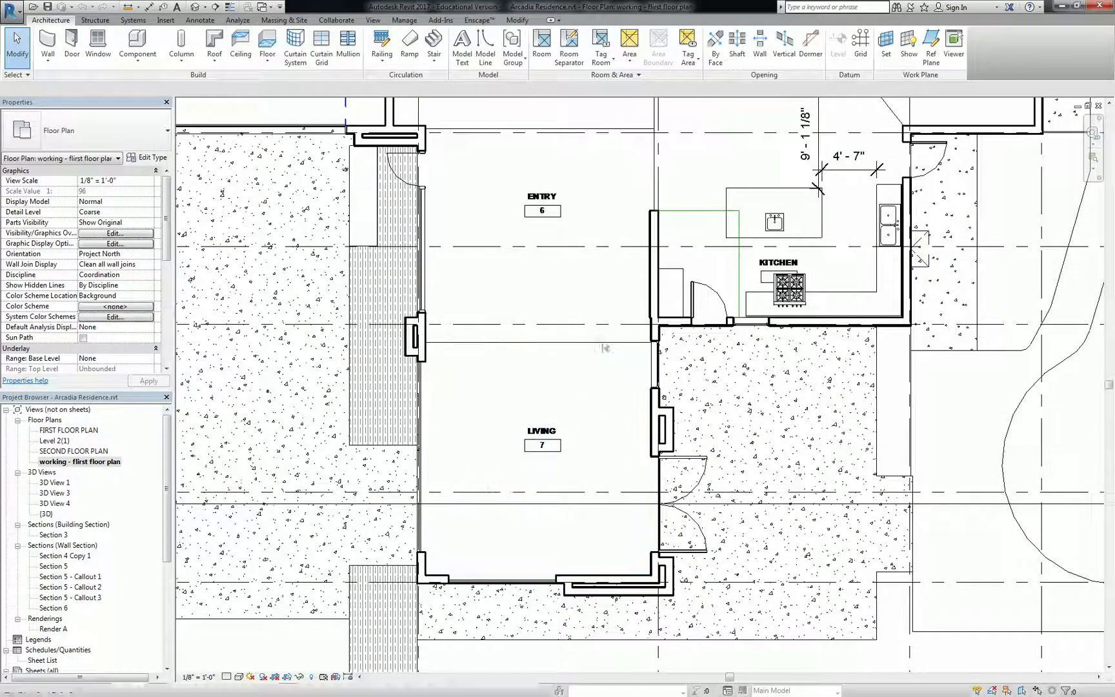
pyautogui.scroll(-1, 606, 237)
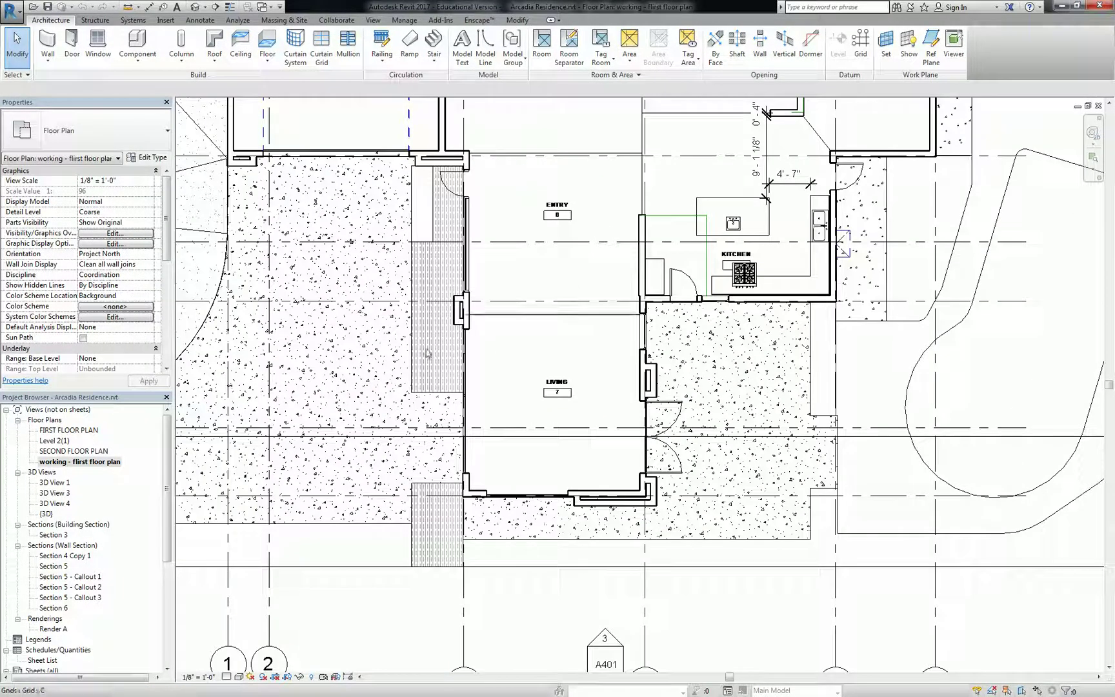
pyautogui.doubleClick(74, 450)
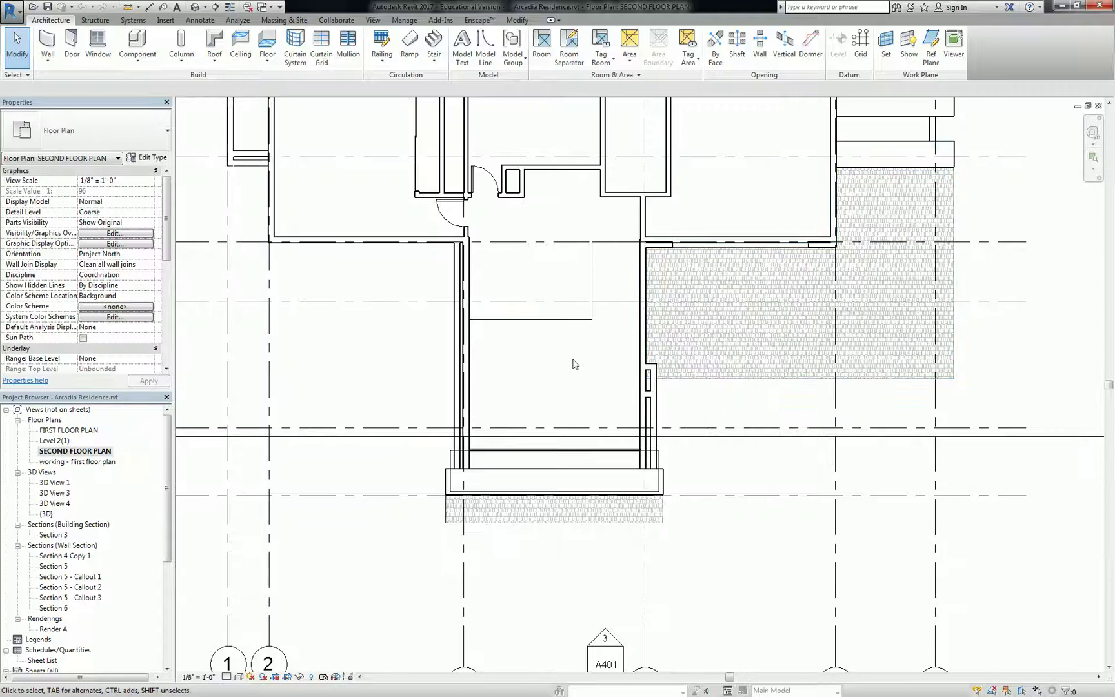
pyautogui.scroll(1, 578, 297)
pyautogui.click(578, 407)
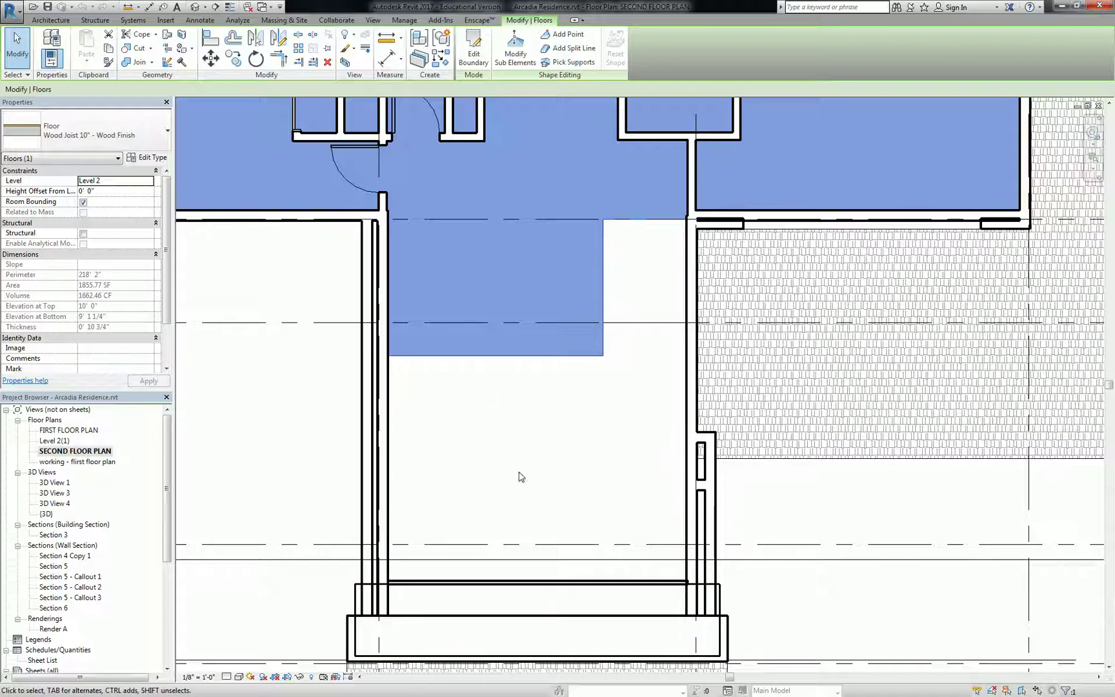
pyautogui.doubleClick(90, 462)
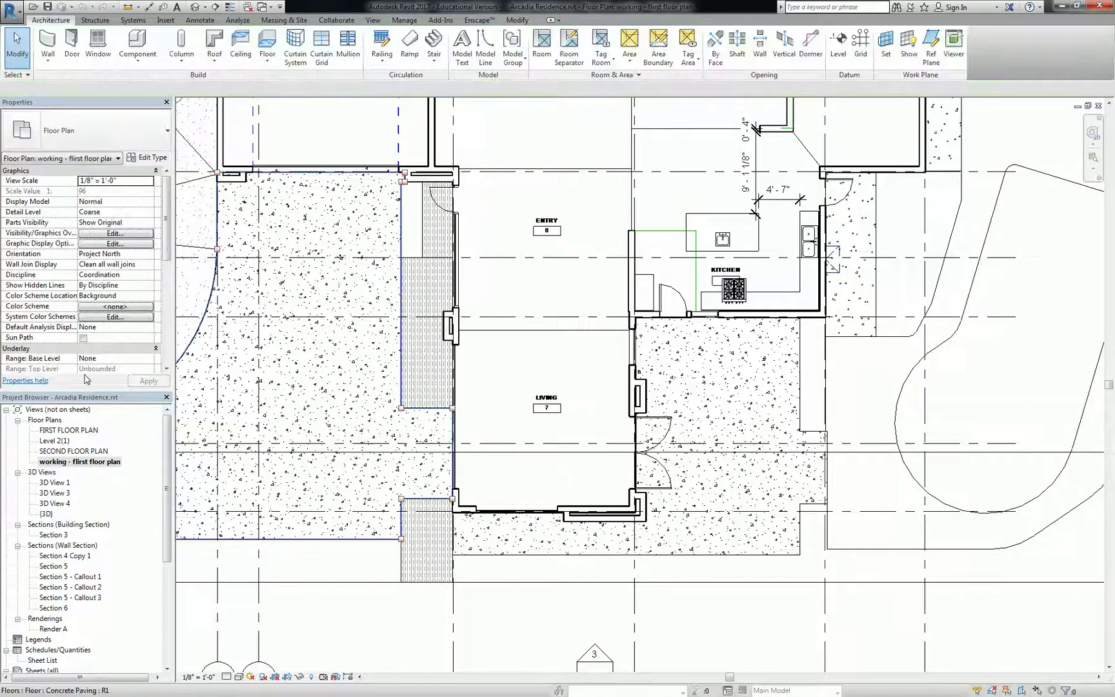
# Try an underlay range with base Level 2 and an Unbounded top level
pyautogui.press('Escape')
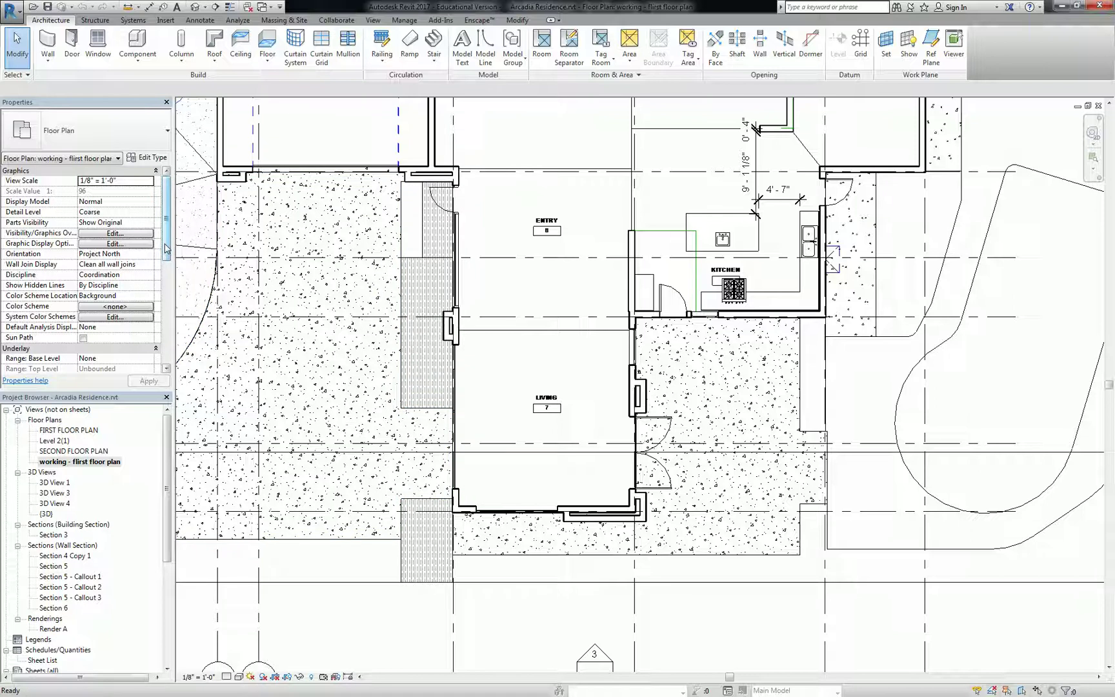
pyautogui.scroll(-3, 171, 252)
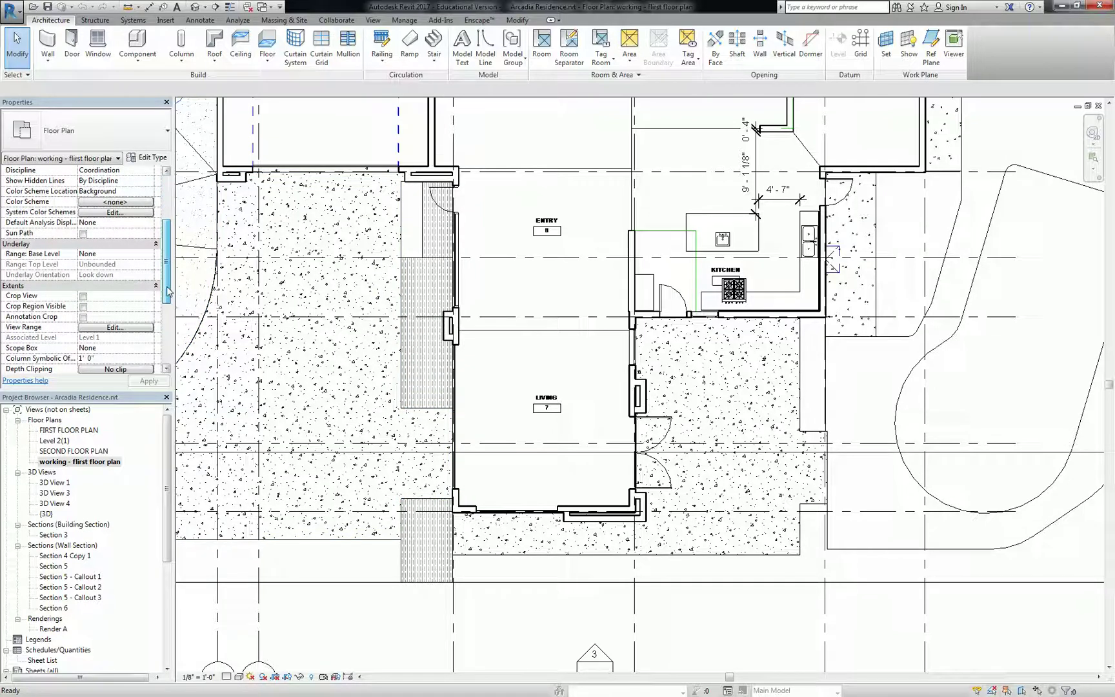
pyautogui.click(132, 254)
pyautogui.click(148, 254)
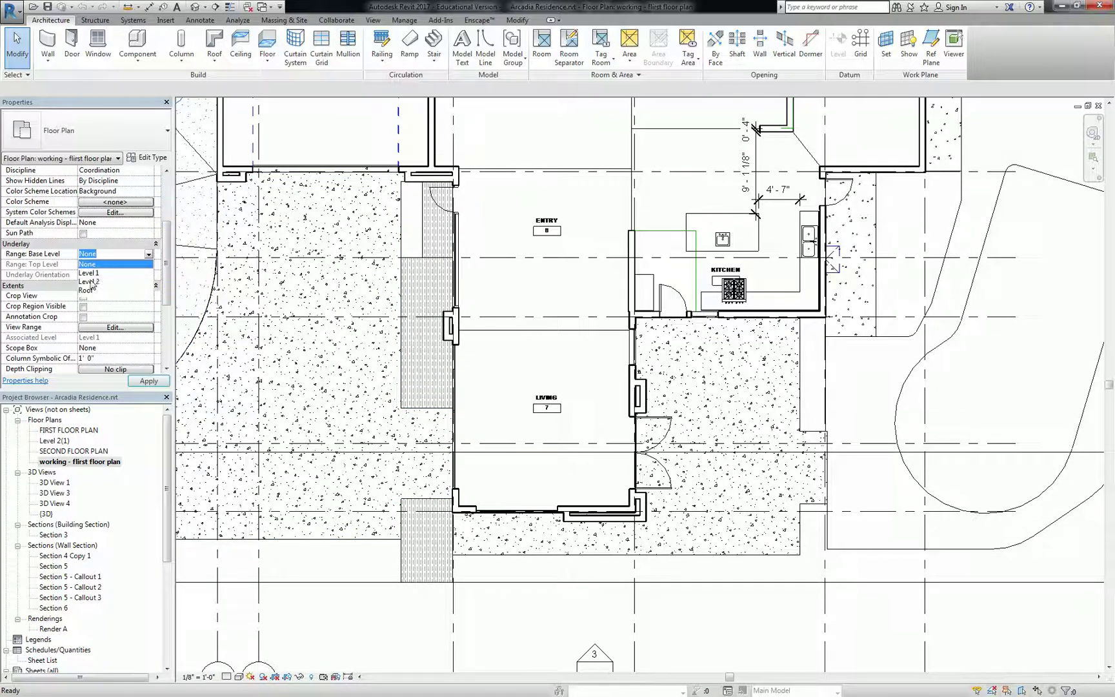
pyautogui.click(97, 282)
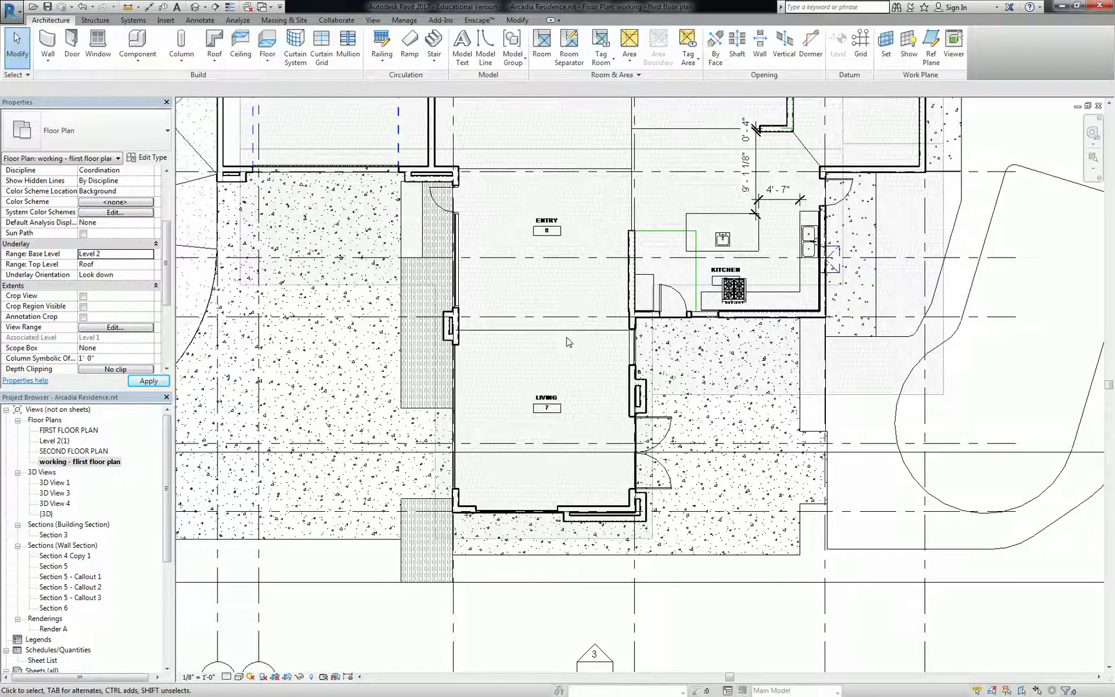
pyautogui.scroll(3, 569, 349)
pyautogui.scroll(-1, 568, 348)
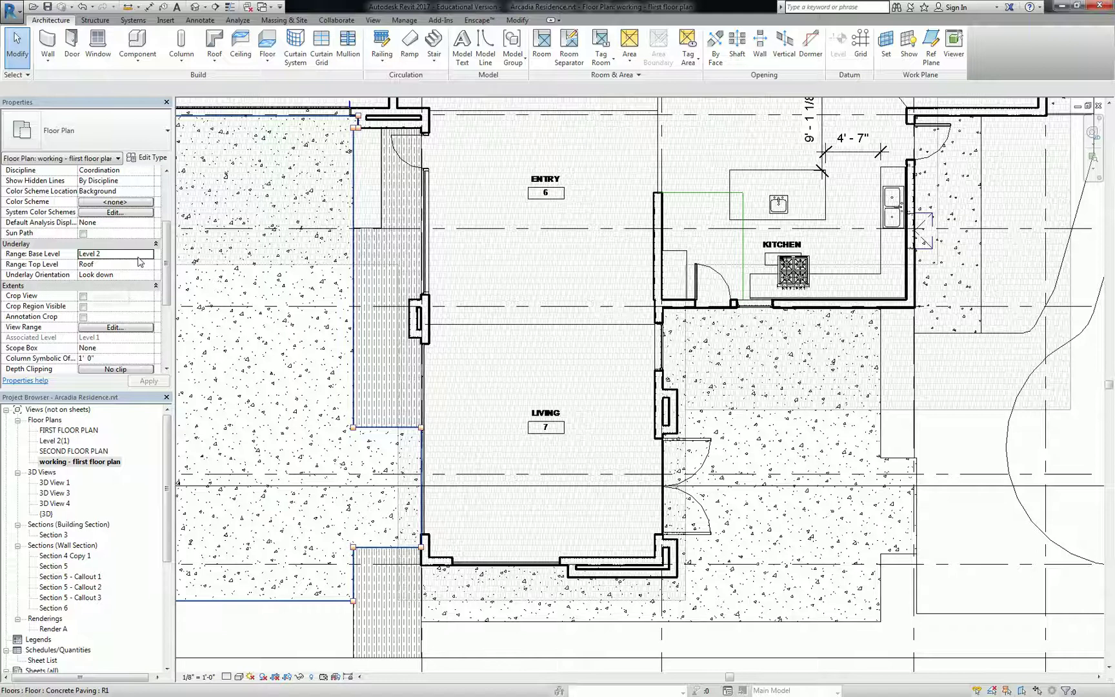
pyautogui.click(108, 264)
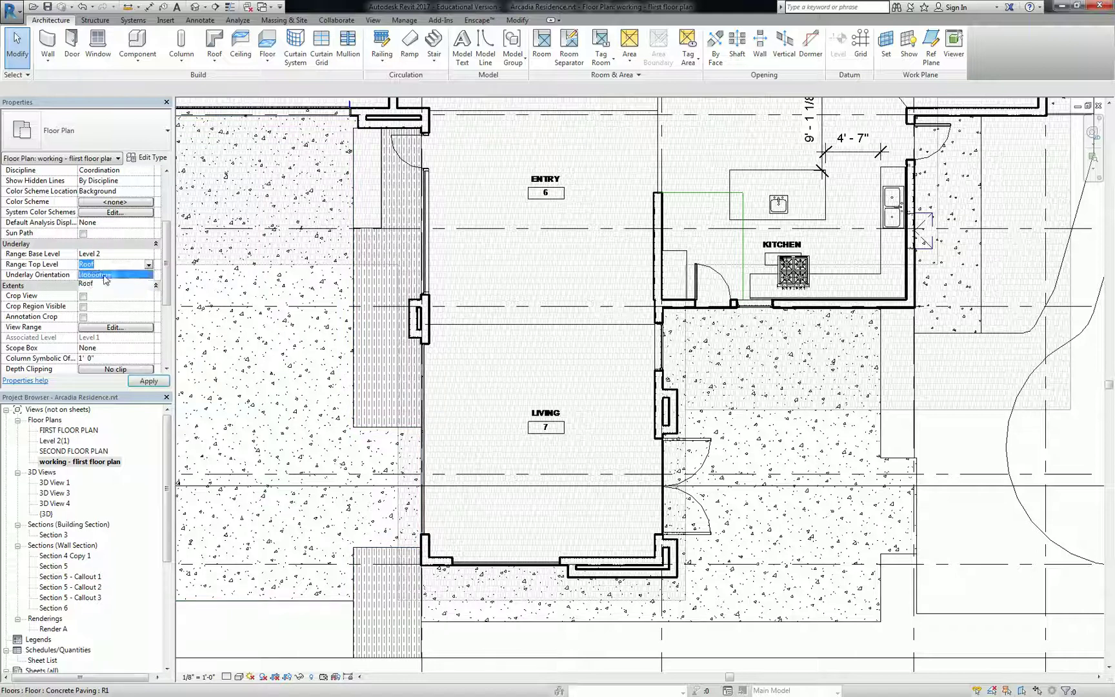
pyautogui.click(104, 276)
pyautogui.click(131, 275)
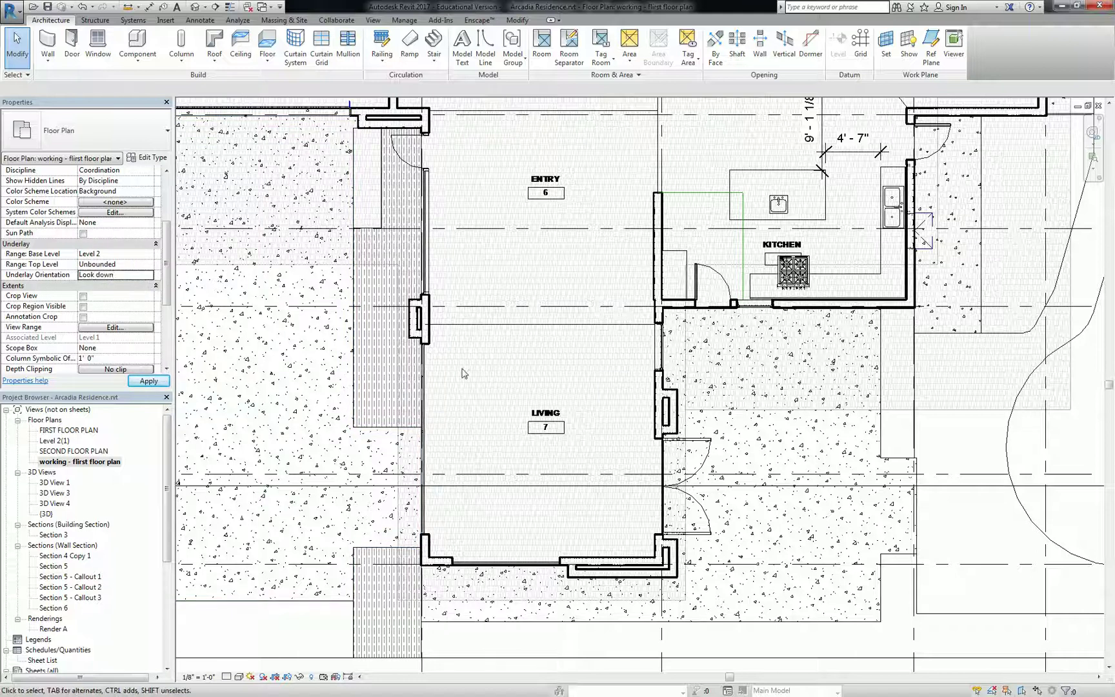
# Keep the underlay orientation at Look down with the top level left Unbounded
pyautogui.click(148, 265)
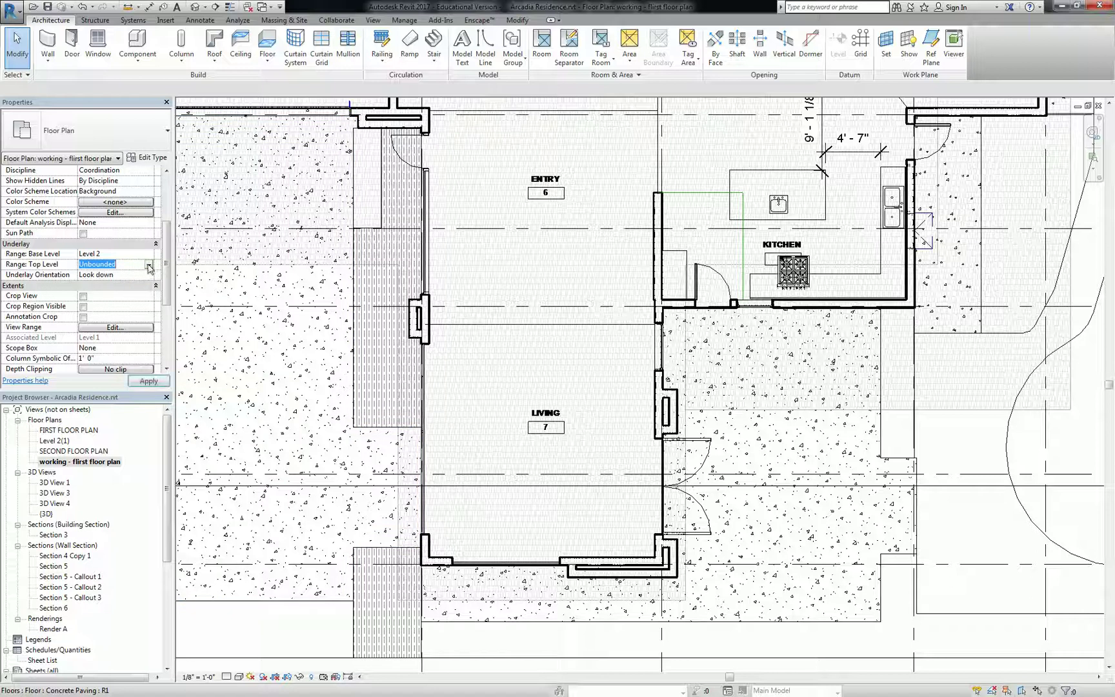
pyautogui.click(148, 275)
pyautogui.click(148, 276)
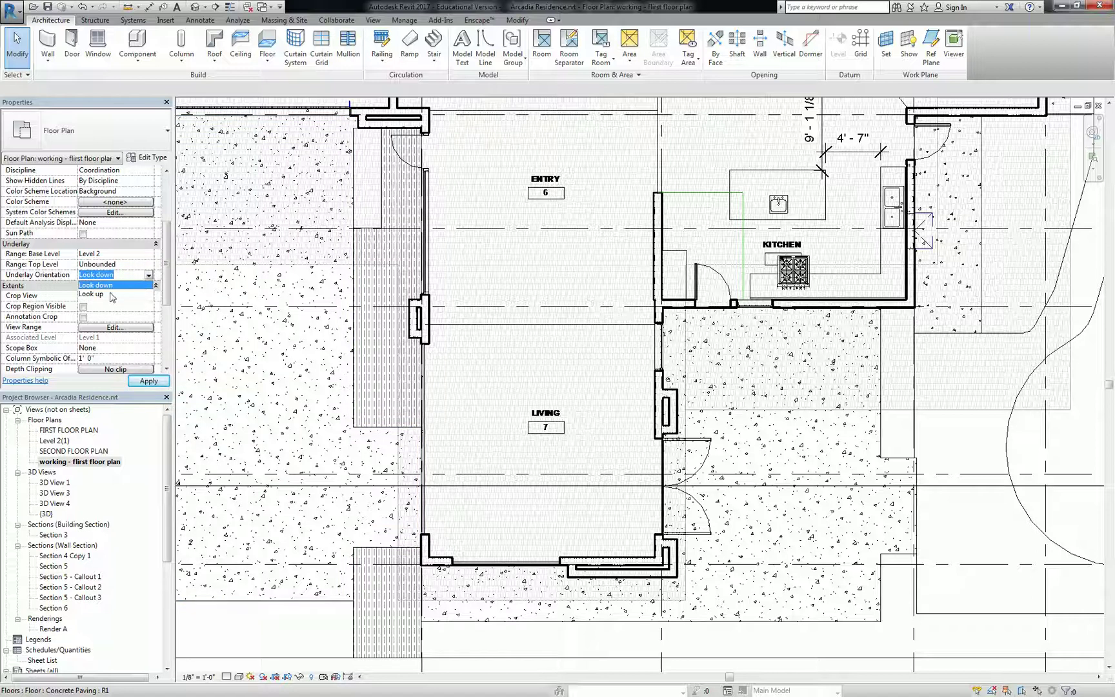
pyautogui.click(147, 284)
pyautogui.click(148, 265)
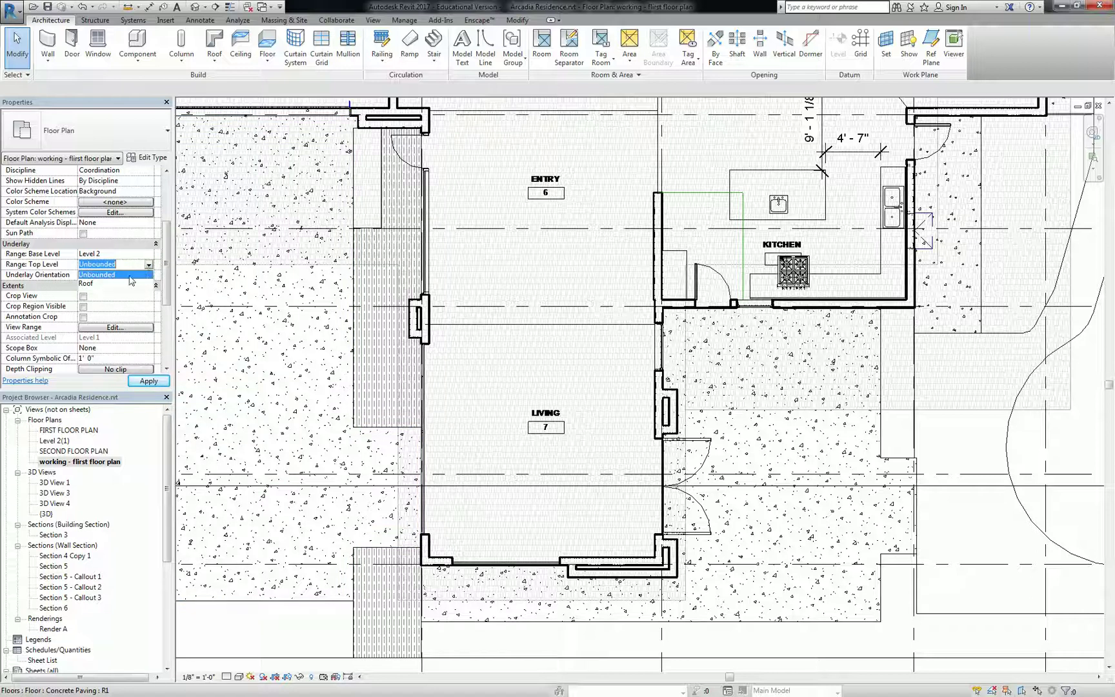
pyautogui.click(125, 275)
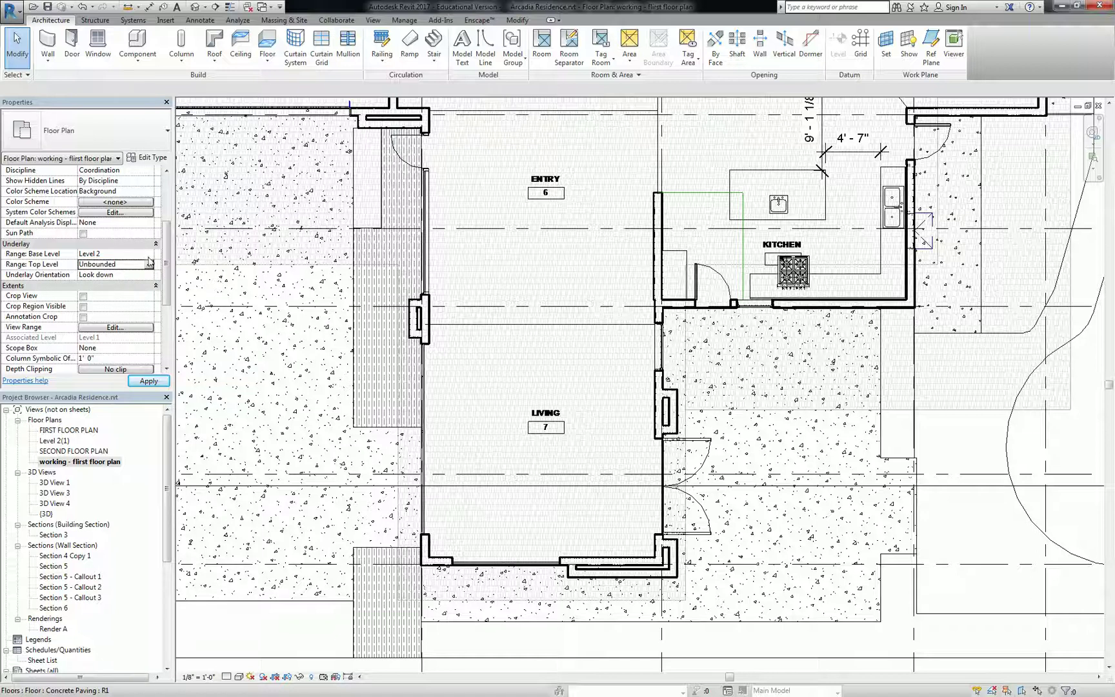
# Change the underlay range to base Level 1 and top Level 2
pyautogui.click(147, 255)
pyautogui.click(149, 254)
pyautogui.click(117, 273)
pyautogui.click(140, 265)
pyautogui.click(149, 265)
pyautogui.click(101, 287)
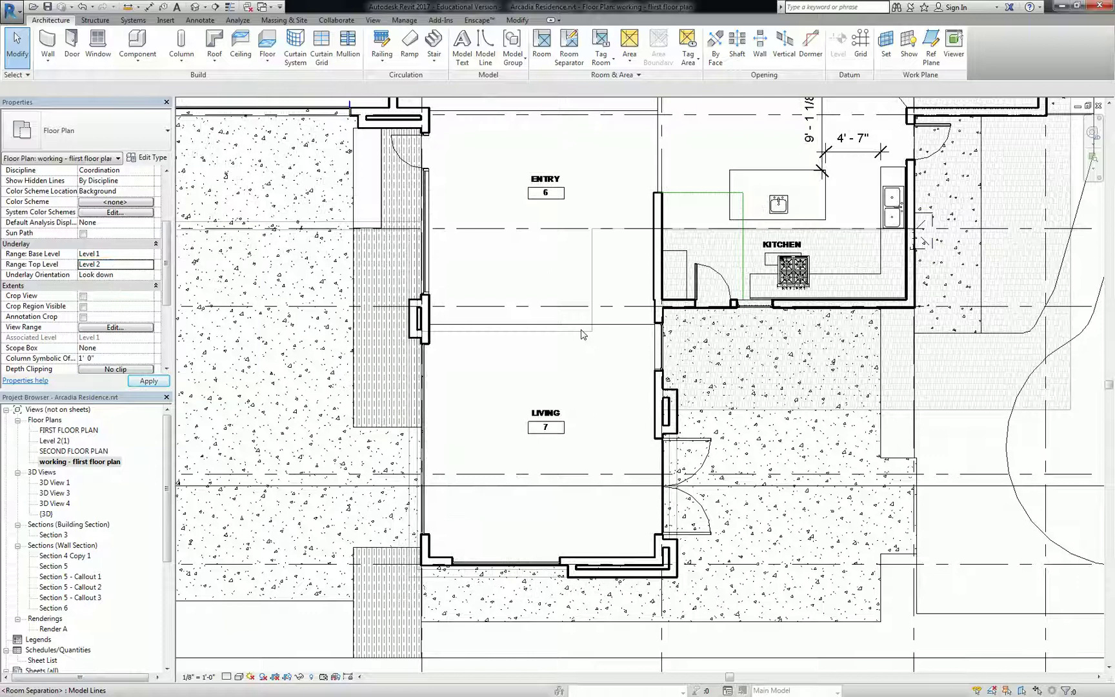
pyautogui.scroll(-2, 585, 311)
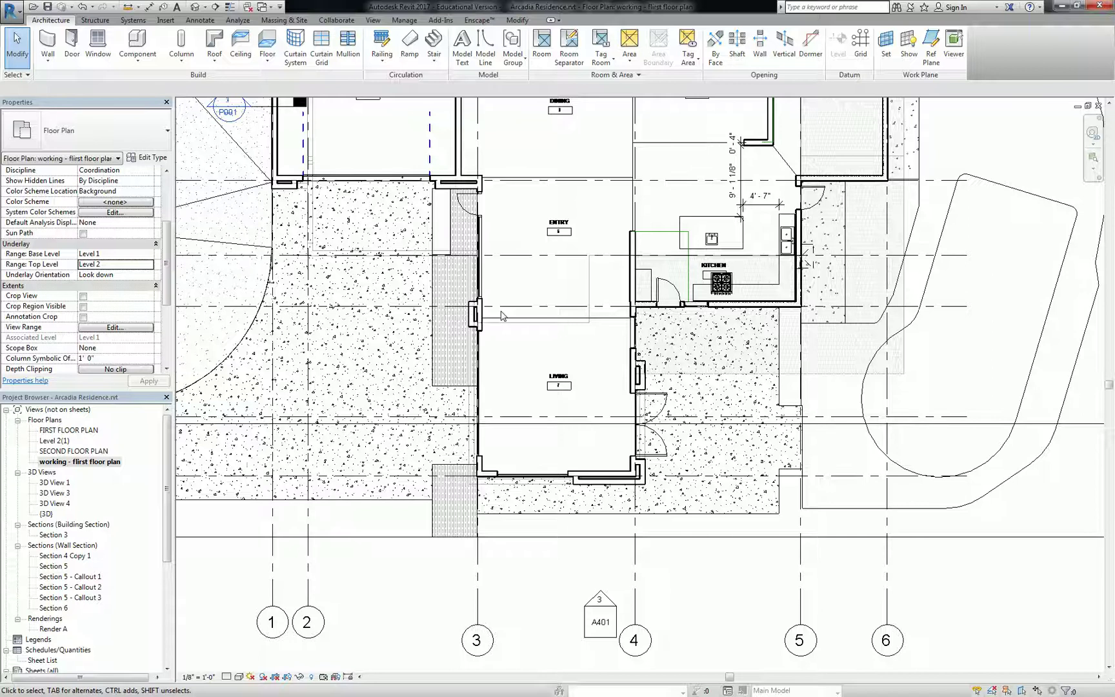
pyautogui.scroll(3, 586, 296)
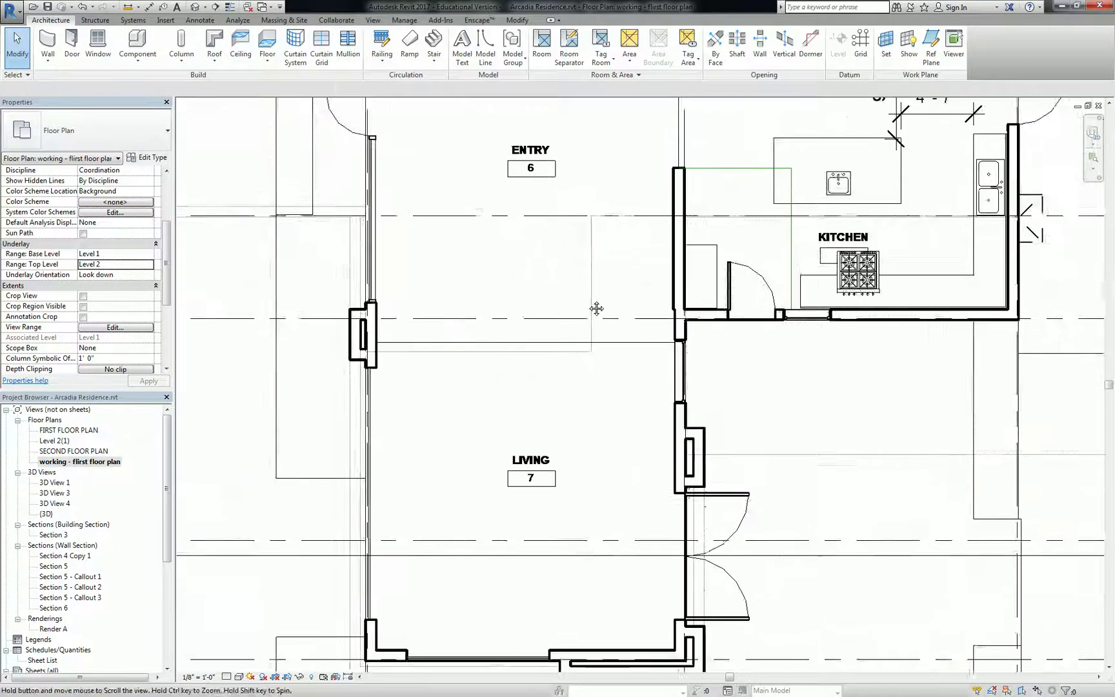
# Start an Assembled Stair, review its type list, then switch to the stringer stair image search
pyautogui.moveTo(597, 309); pyautogui.dragTo(580, 343, button='middle')
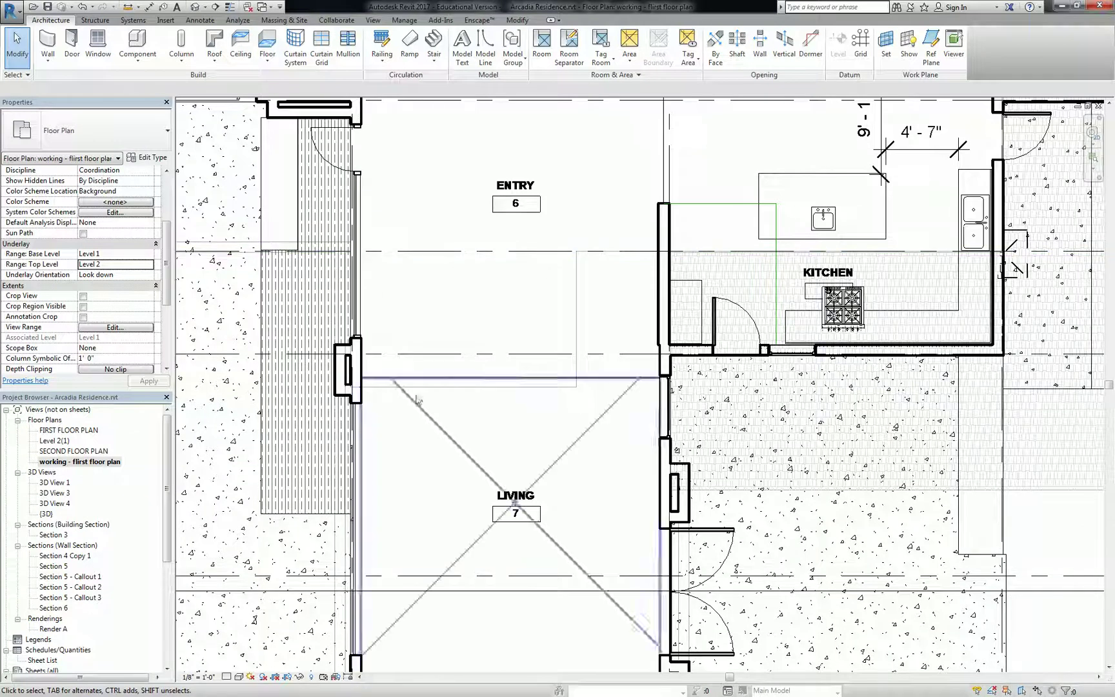
pyautogui.click(429, 58)
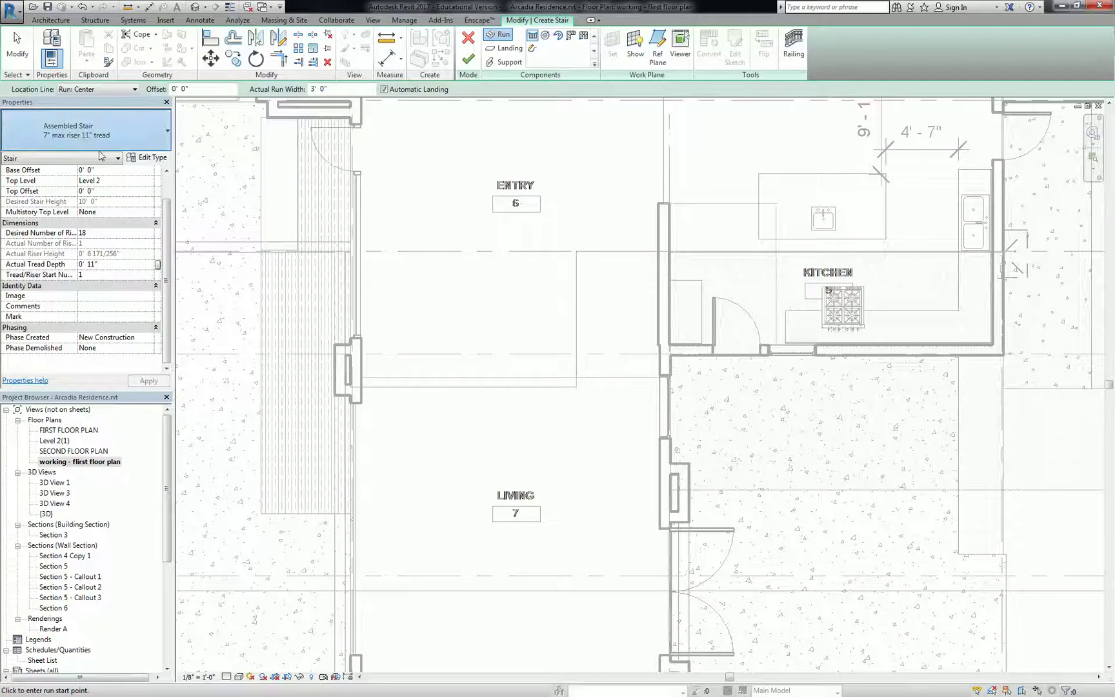
pyautogui.click(100, 153)
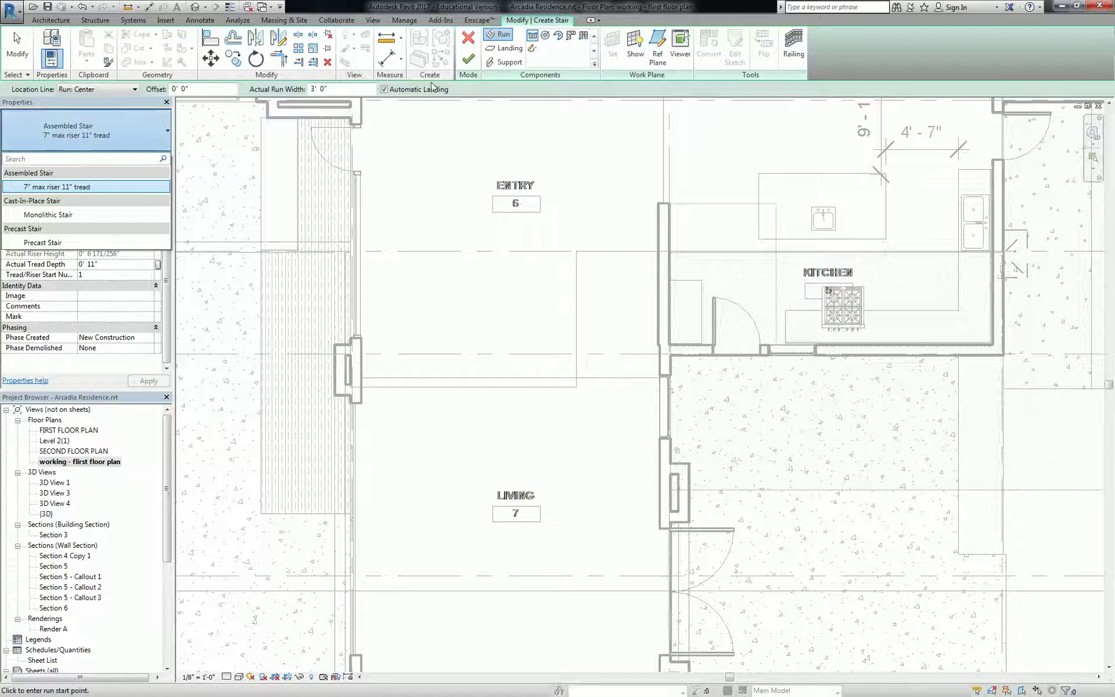
pyautogui.press('Escape')
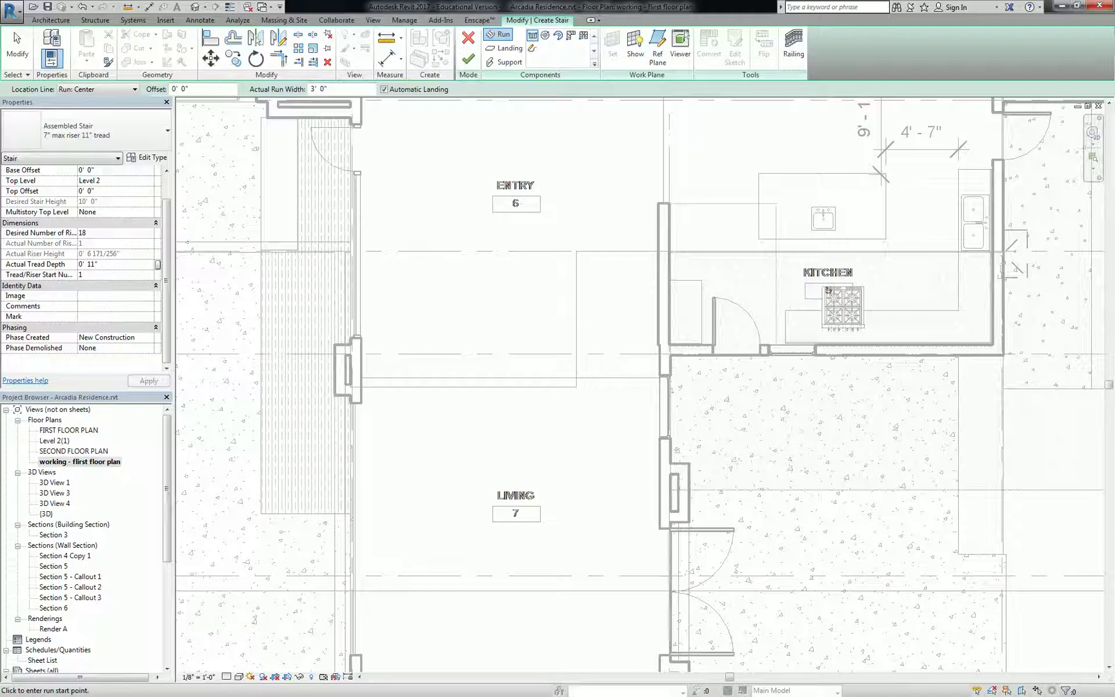
pyautogui.hotkey('alt', 'Tab')
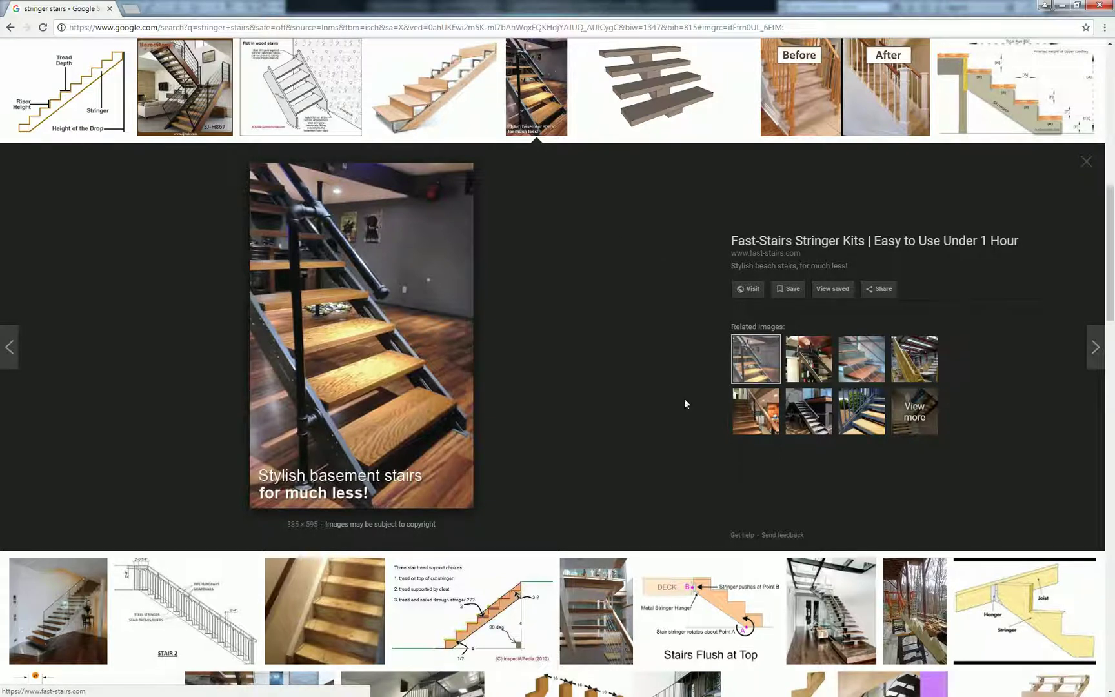
# Preview a related stringer stair image in Google Images
pyautogui.click(881, 426)
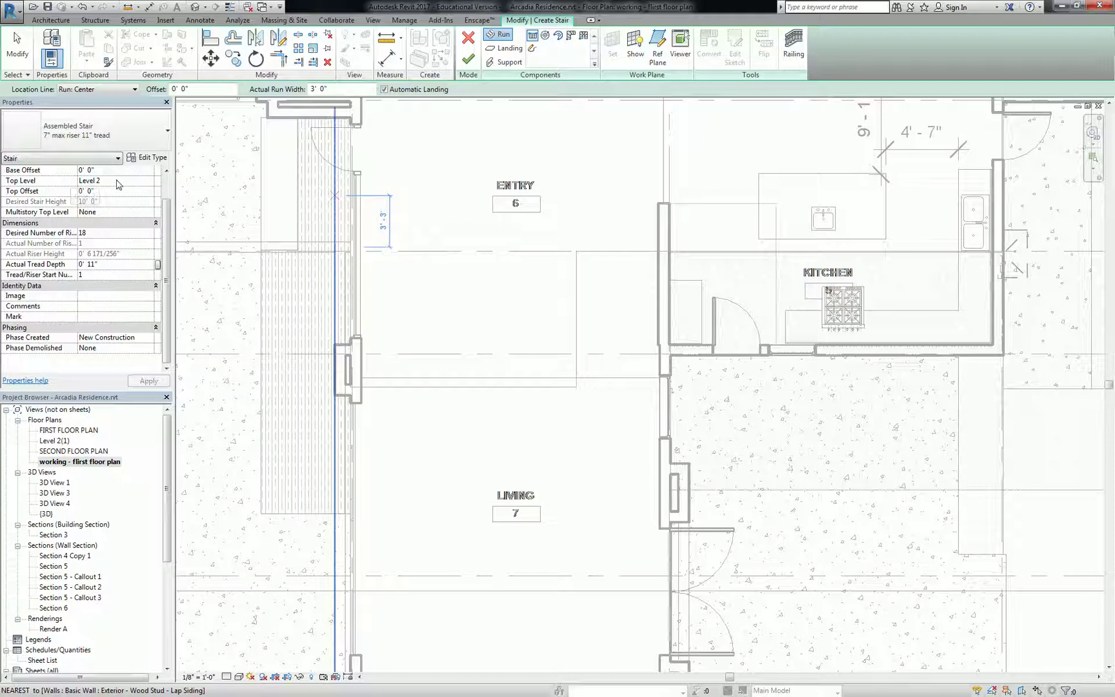
# Place an 18-riser straight stair run from the Entry midpoint toward Living
pyautogui.scroll(2, 160, 222)
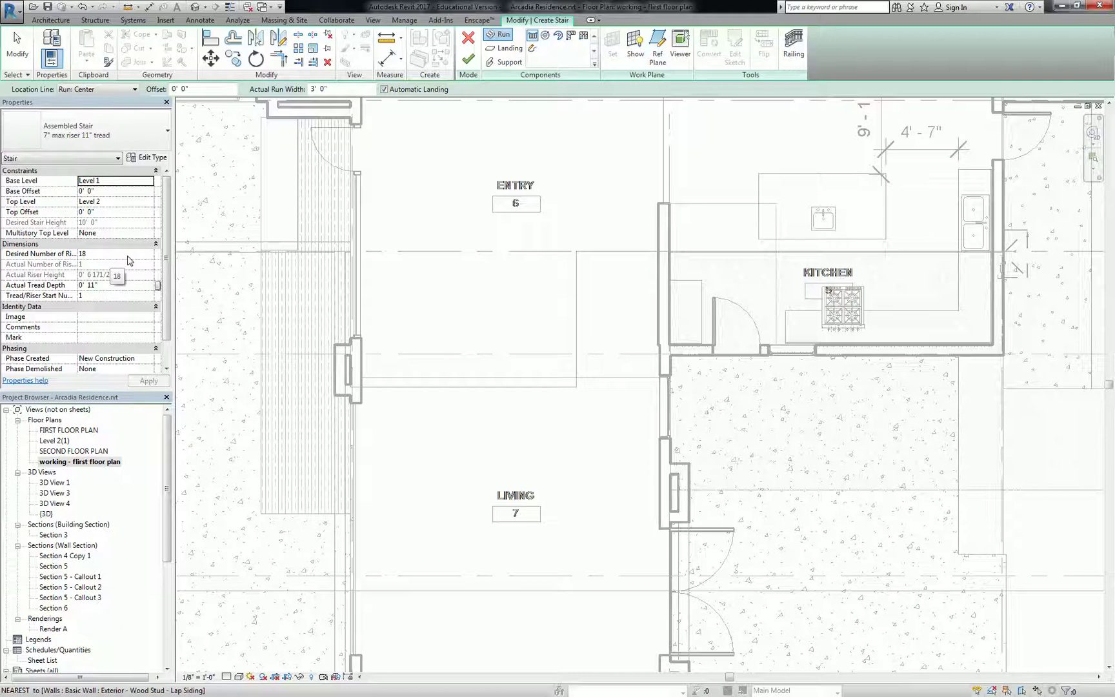
pyautogui.click(618, 251)
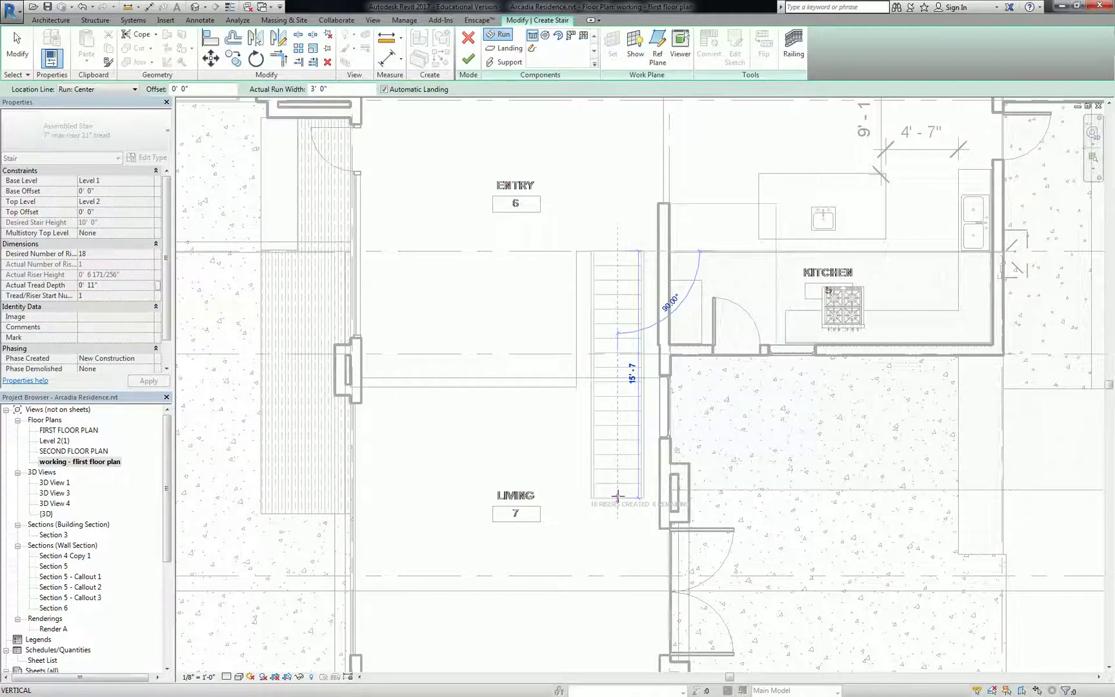
pyautogui.click(617, 498)
pyautogui.press('Escape')
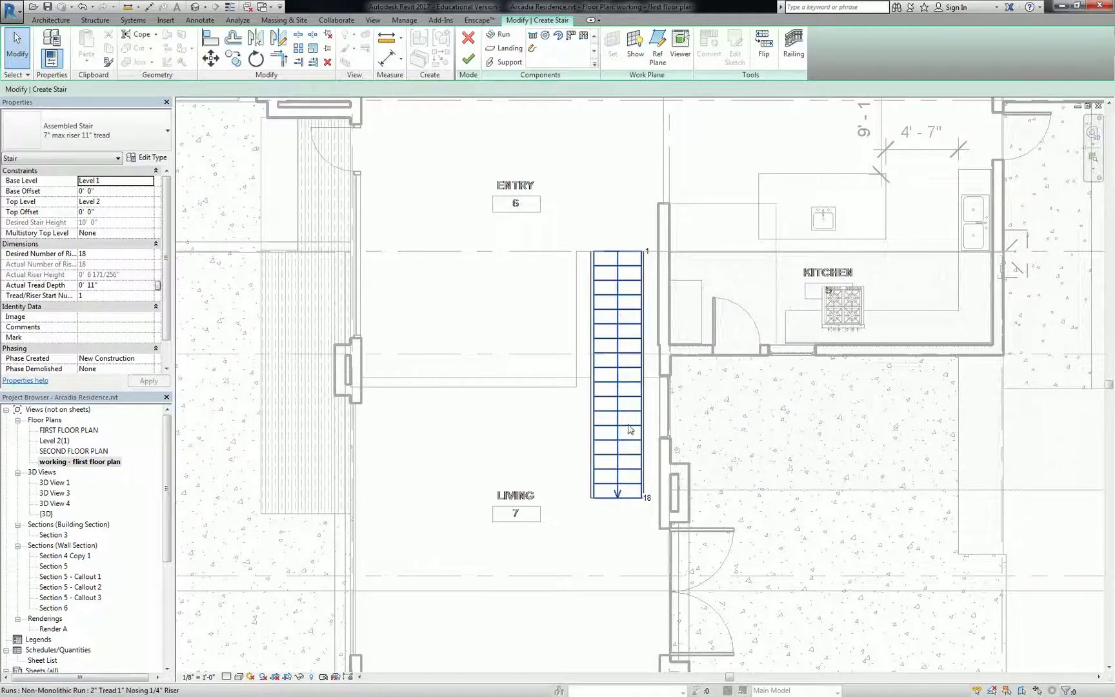
# Widen the stair run from 3' 0" to 4' 0", then to 4' 6"
pyautogui.click(621, 319)
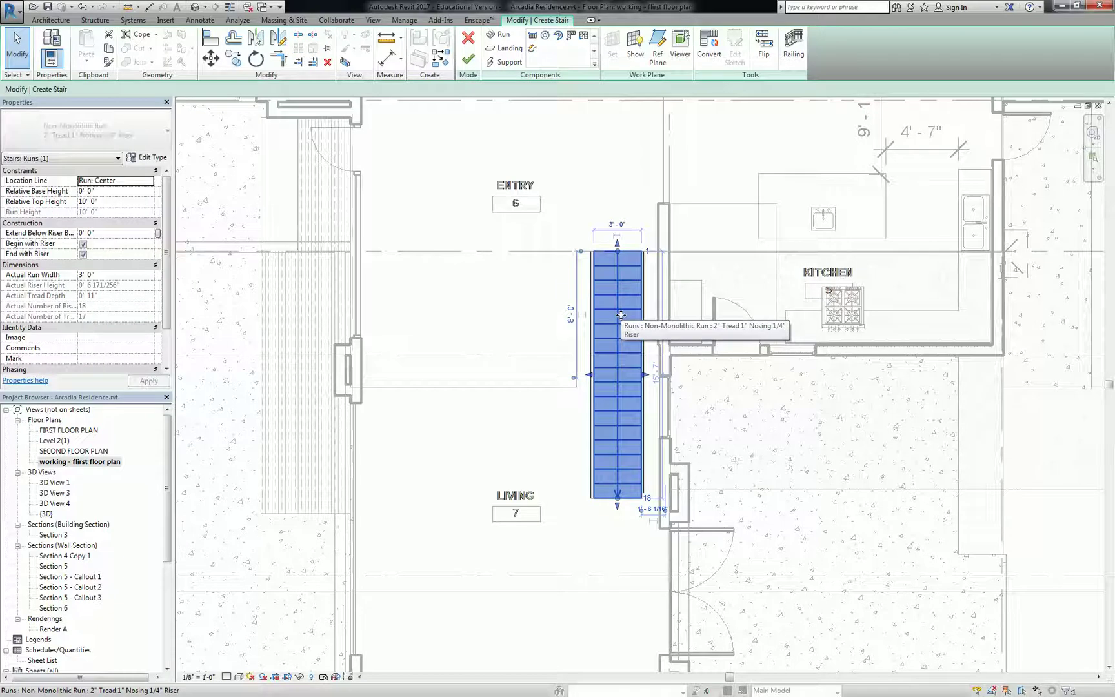
pyautogui.click(620, 226)
pyautogui.write('4')
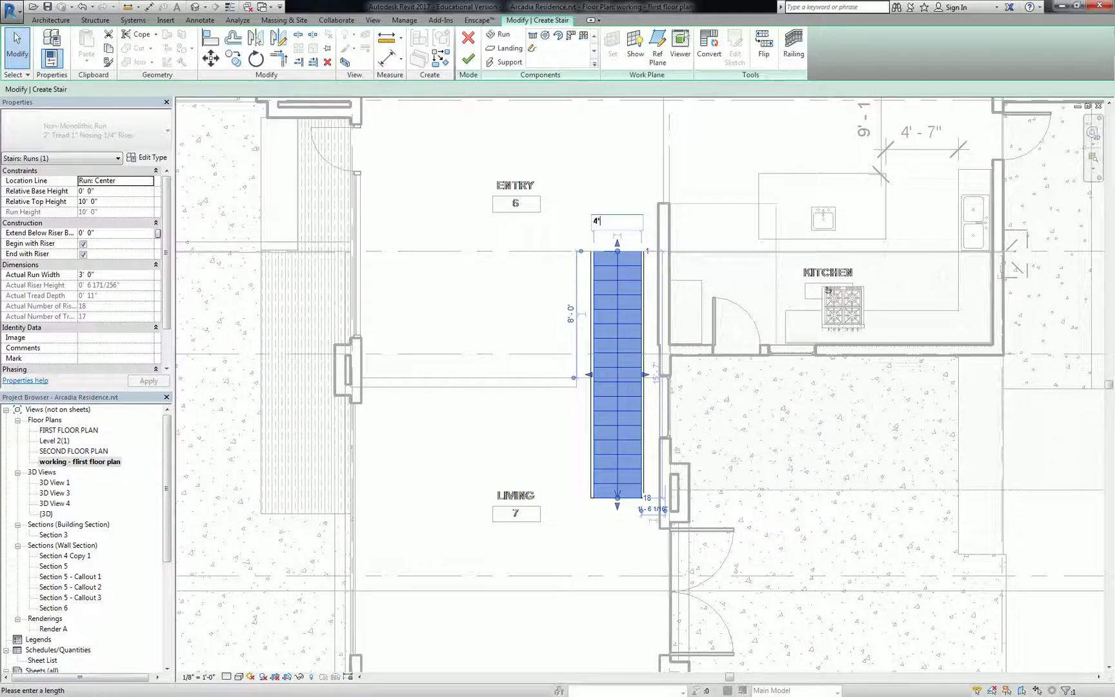
pyautogui.press('Return')
pyautogui.scroll(2, 629, 254)
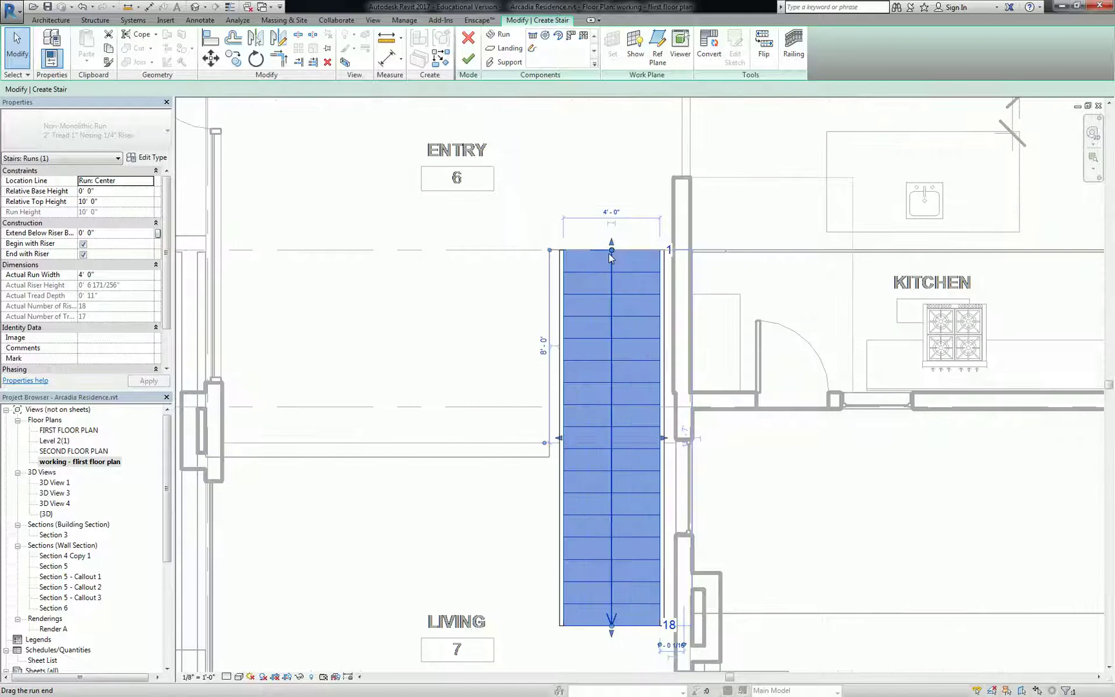
pyautogui.click(618, 220)
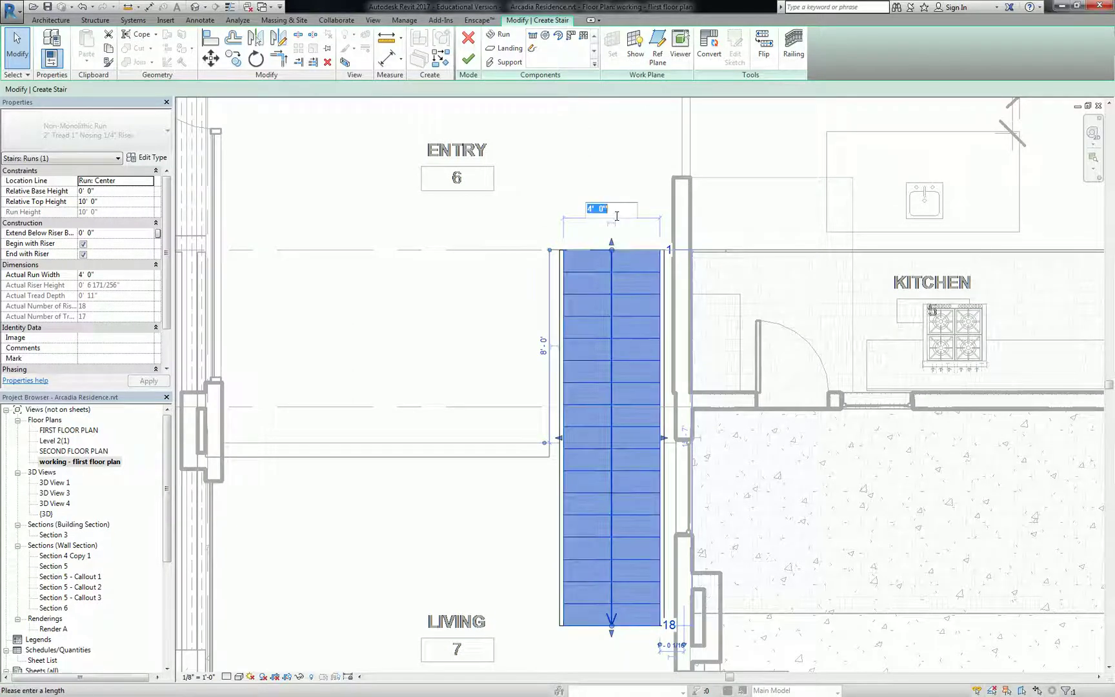
pyautogui.write('4\'  6"')
pyautogui.press('Return')
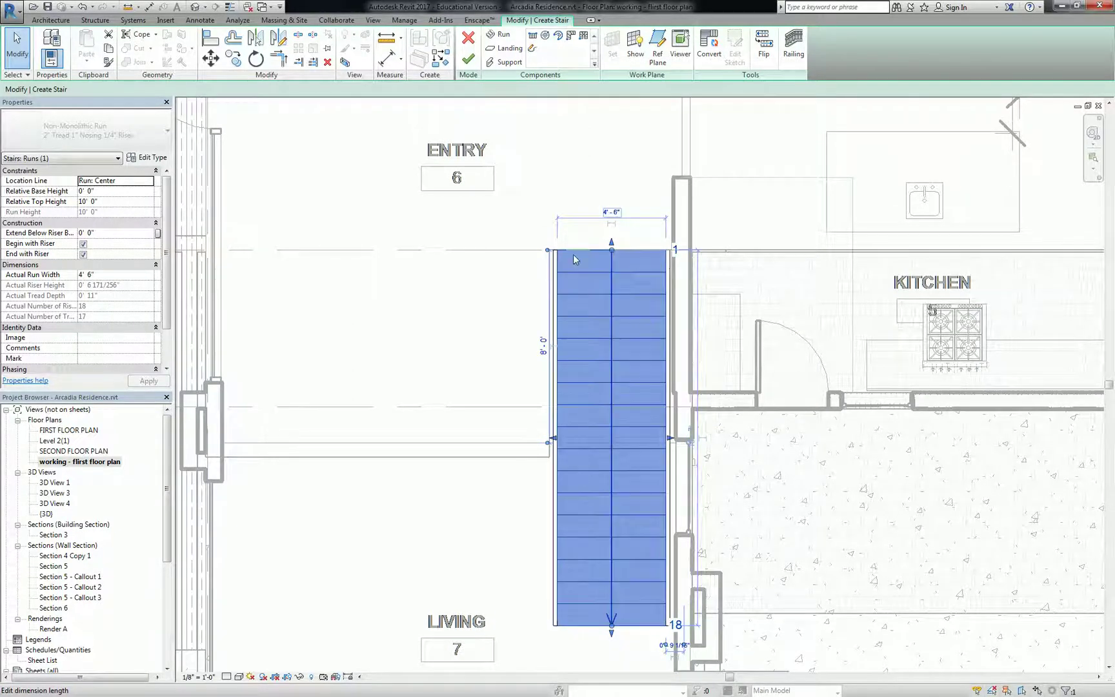
pyautogui.scroll(3, 570, 337)
pyautogui.scroll(1, 560, 541)
pyautogui.scroll(-2, 566, 369)
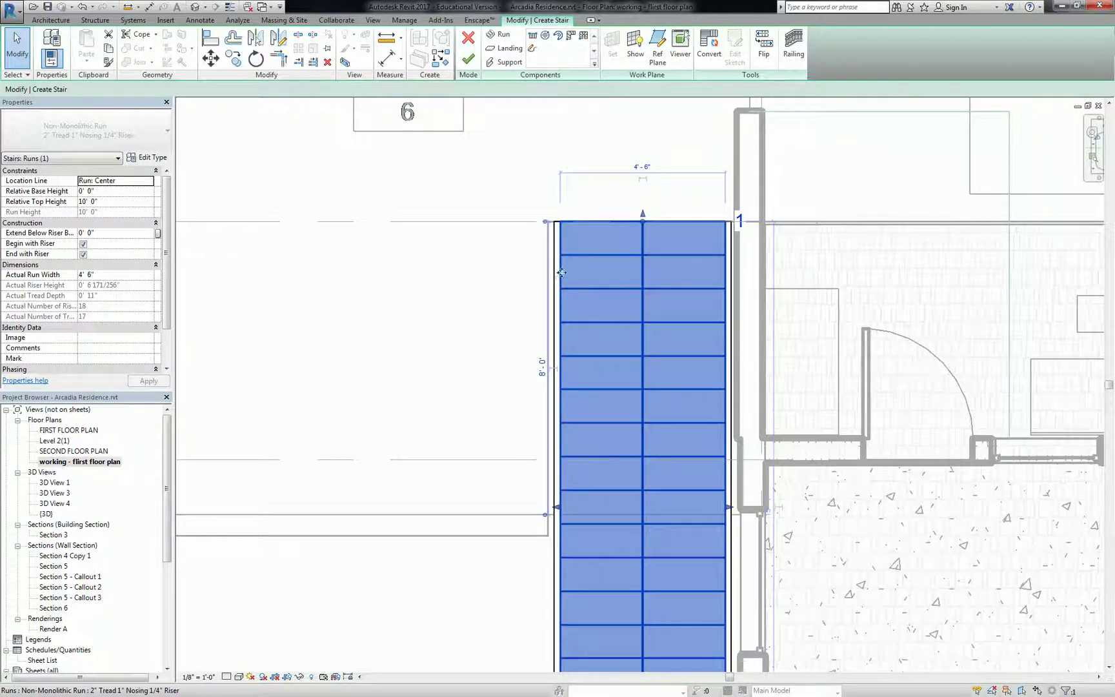
pyautogui.click(530, 271)
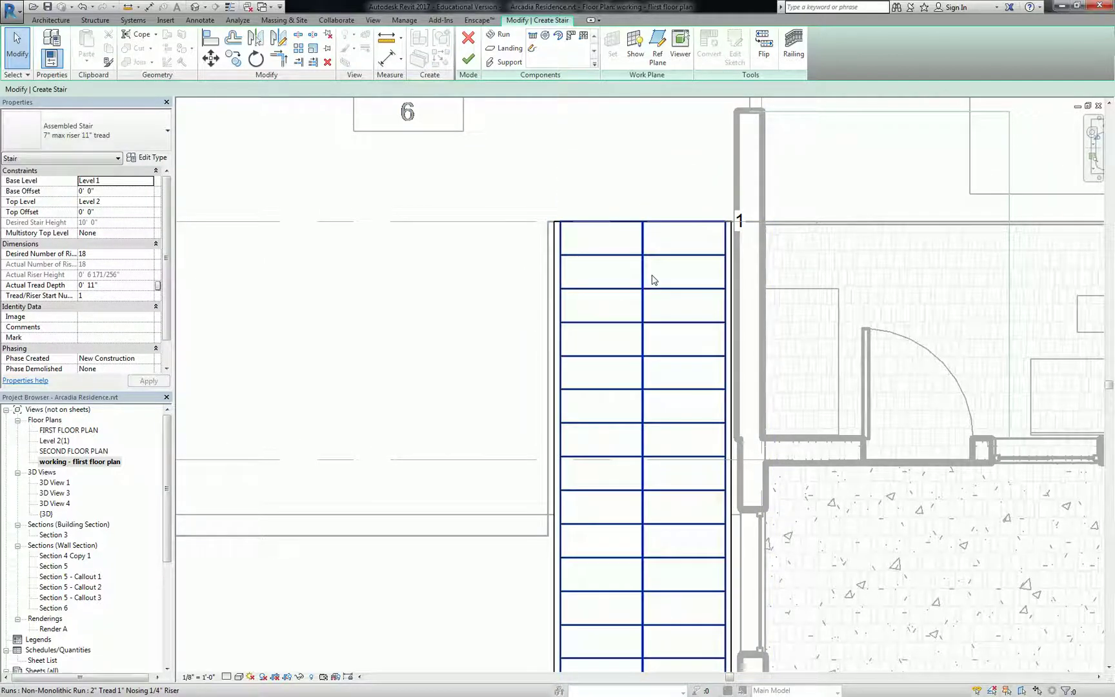
# Finish the stair edit and zoom out to see the stair between Entry and Living
pyautogui.click(468, 60)
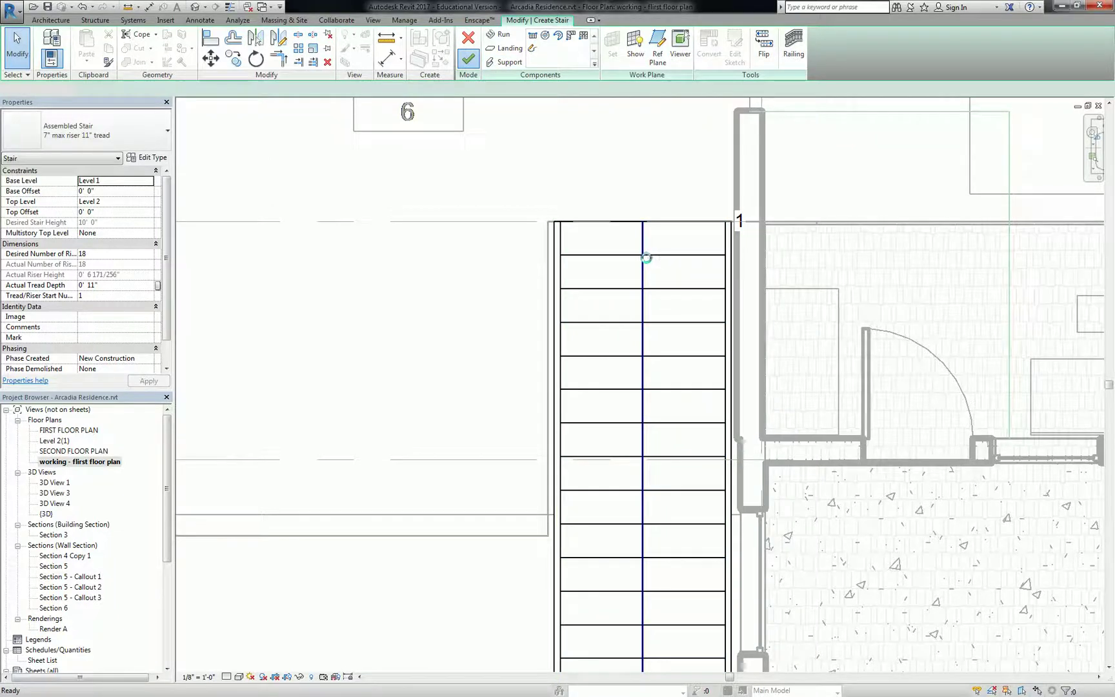
pyautogui.scroll(-6, 644, 263)
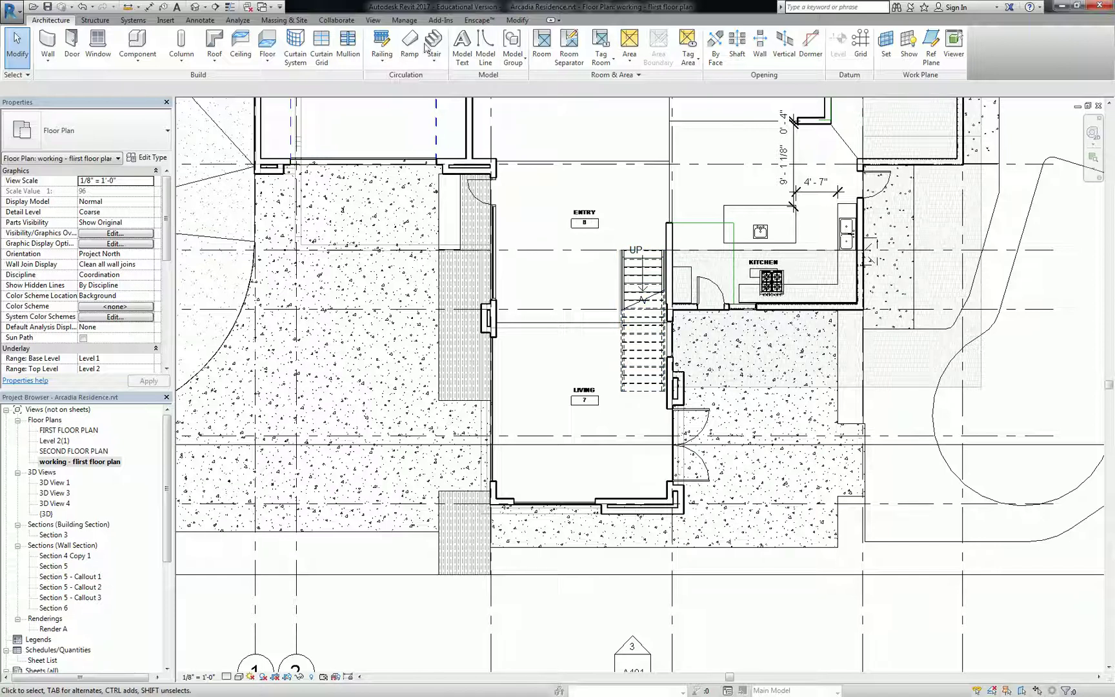
# Draw a section line from the Entry past the stair toward Living
pyautogui.click(373, 20)
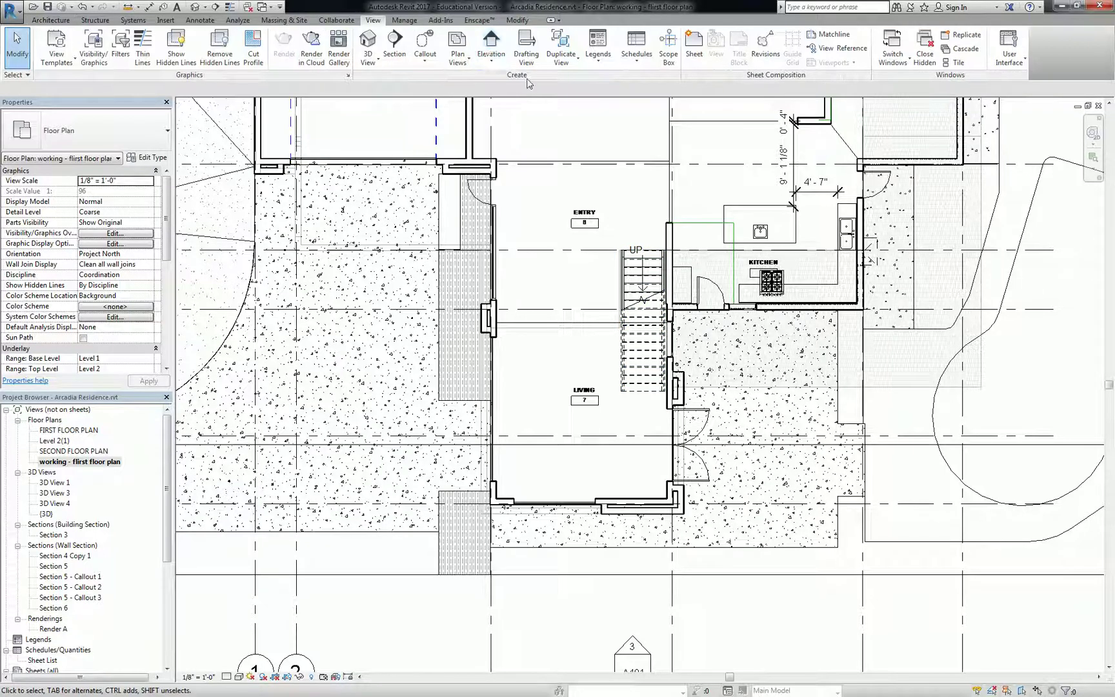
pyautogui.click(392, 48)
pyautogui.click(639, 220)
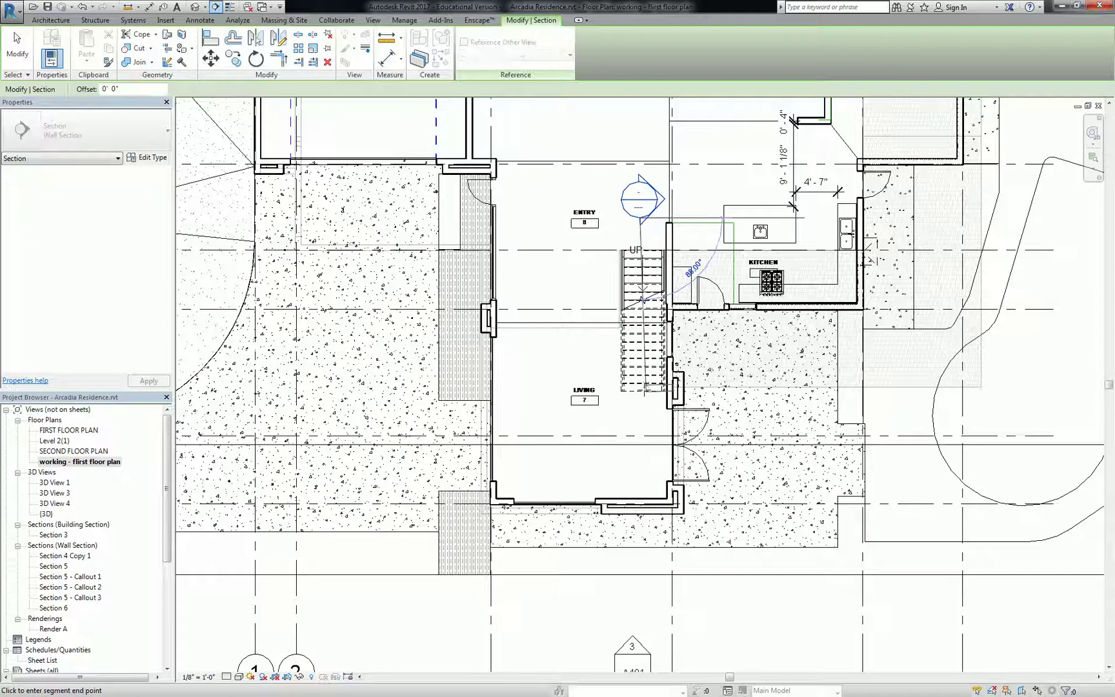
pyautogui.click(640, 436)
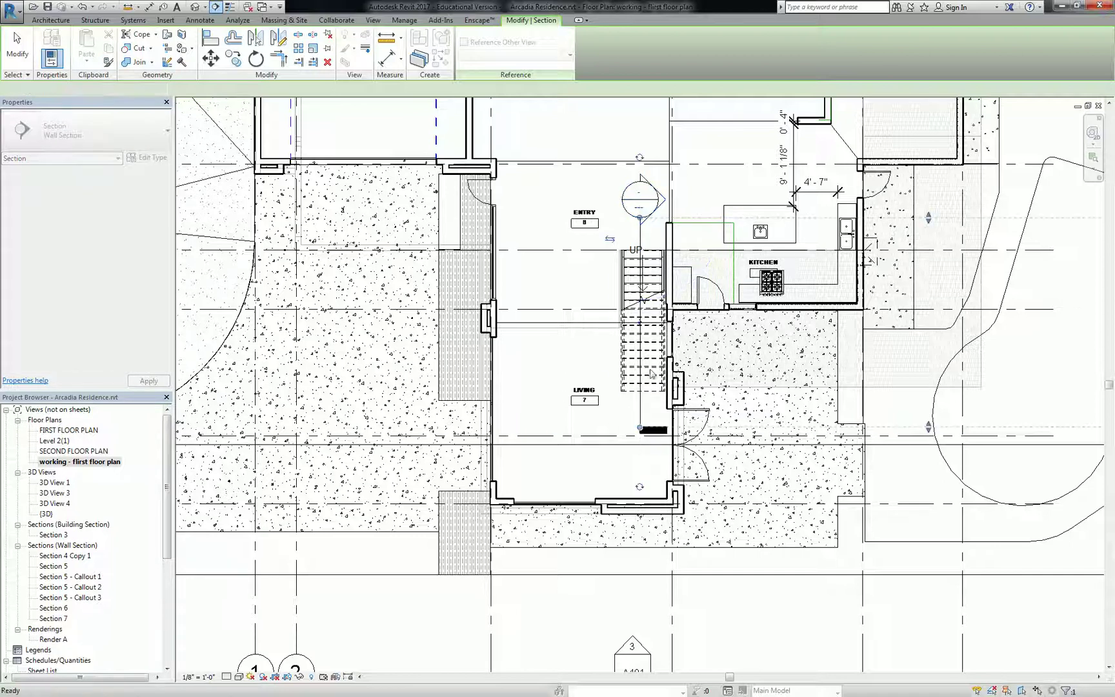
pyautogui.press('Escape')
# Bring up the Section 7 context menu to go to its view
pyautogui.rightClick(647, 411)
pyautogui.press('Escape')
pyautogui.scroll(-3, 742, 323)
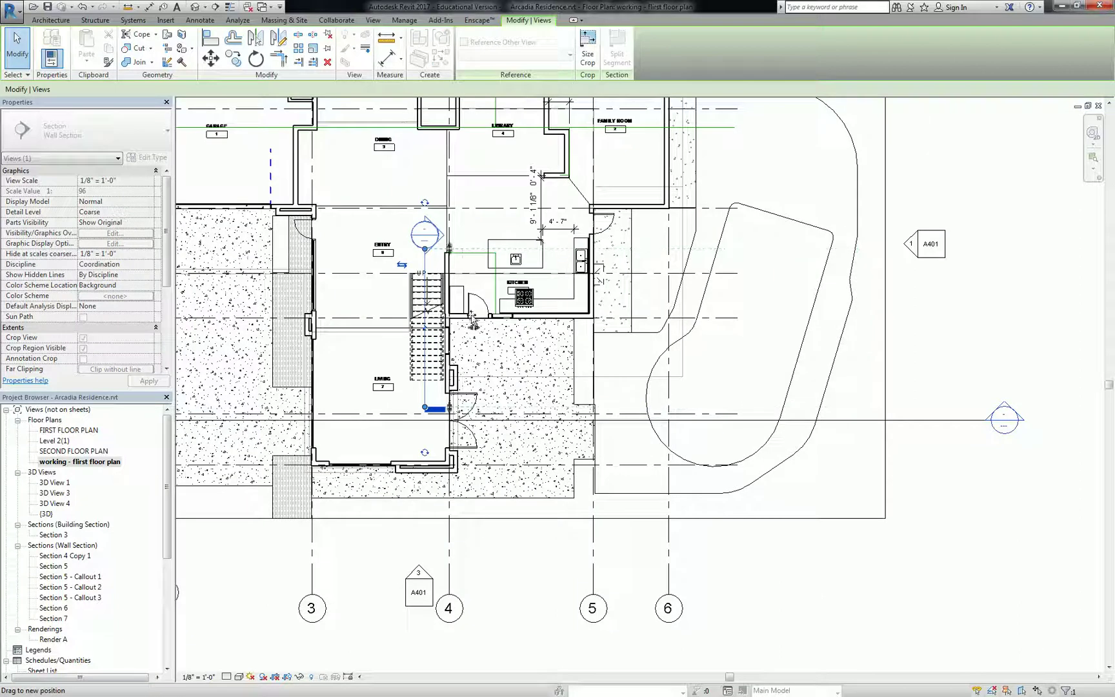
pyautogui.scroll(2, 417, 408)
pyautogui.rightClick(417, 408)
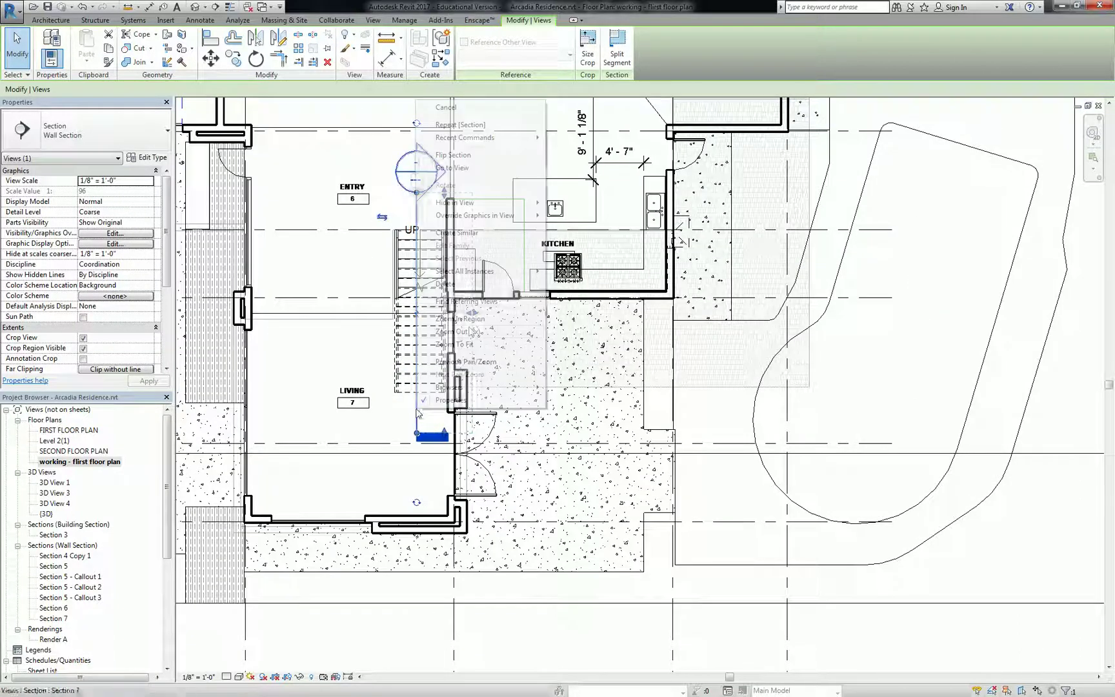
# In Section 7, mirror the stair about a vertical axis without a copy, accepting the warning
pyautogui.click(458, 169)
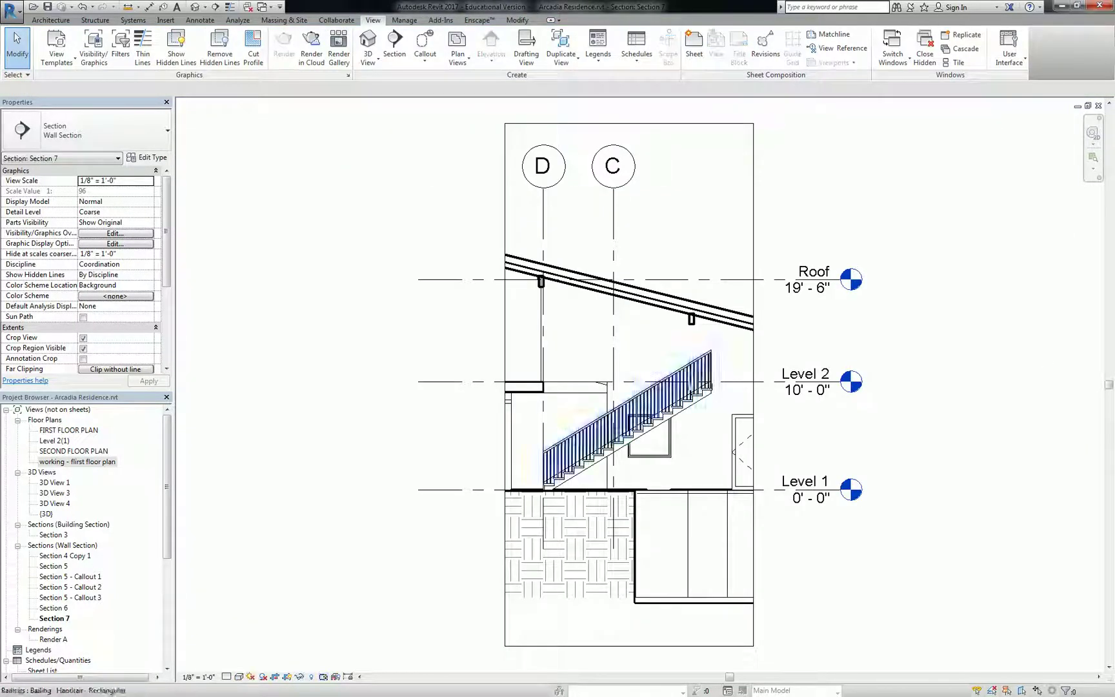
pyautogui.scroll(2, 636, 432)
pyautogui.click(633, 444)
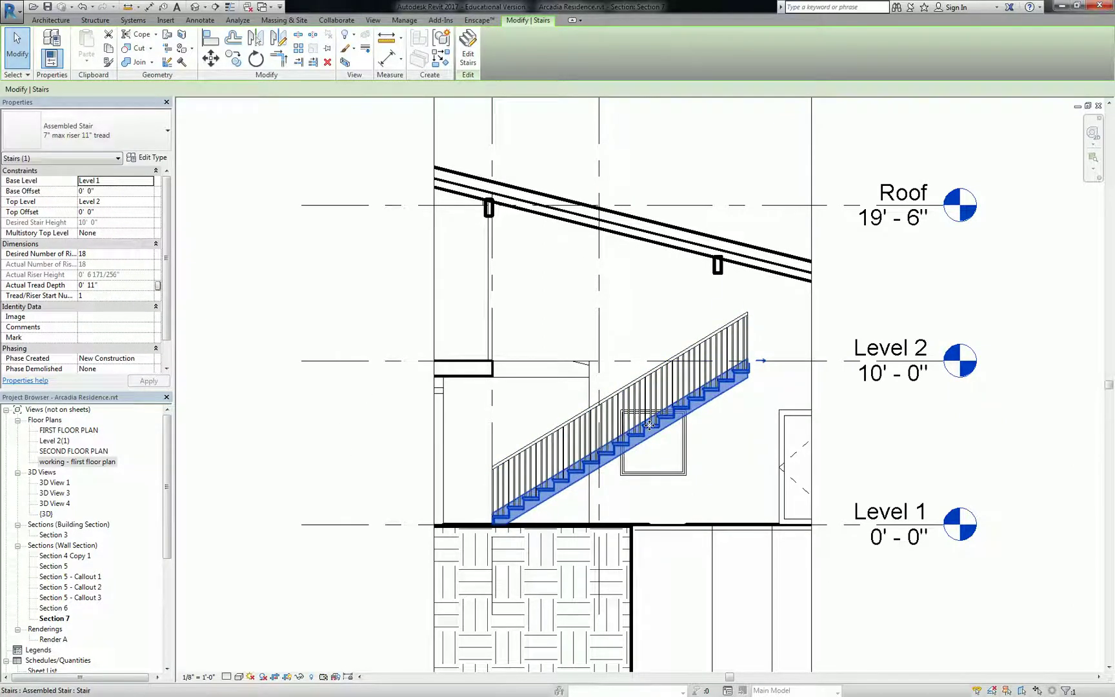
pyautogui.press('m')
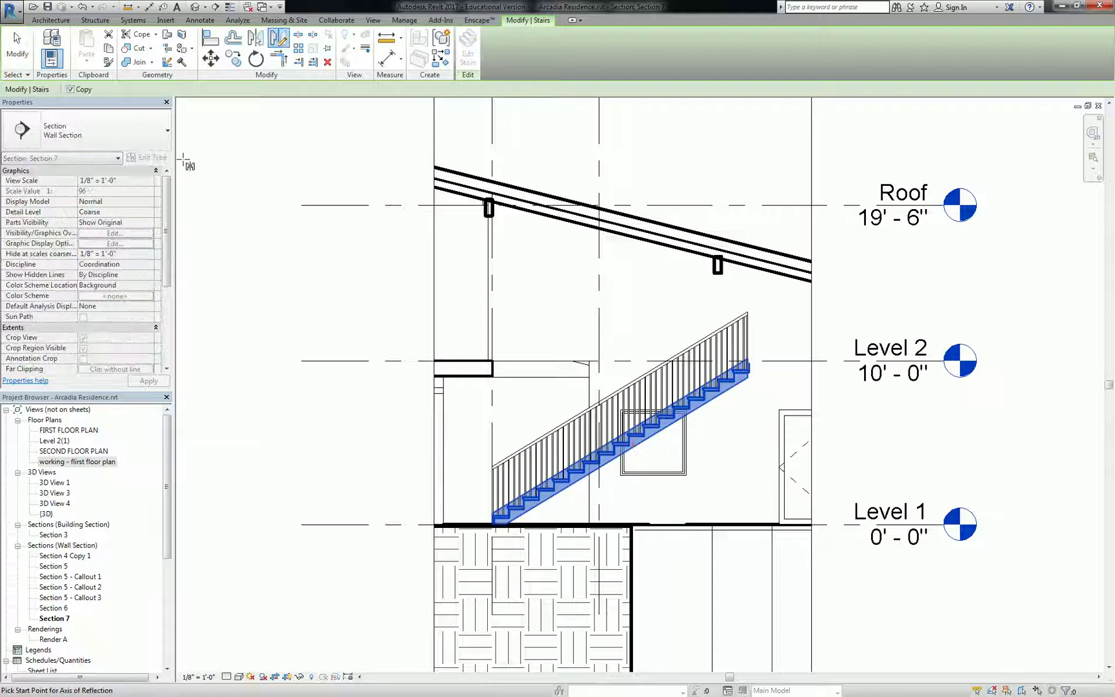
pyautogui.click(71, 89)
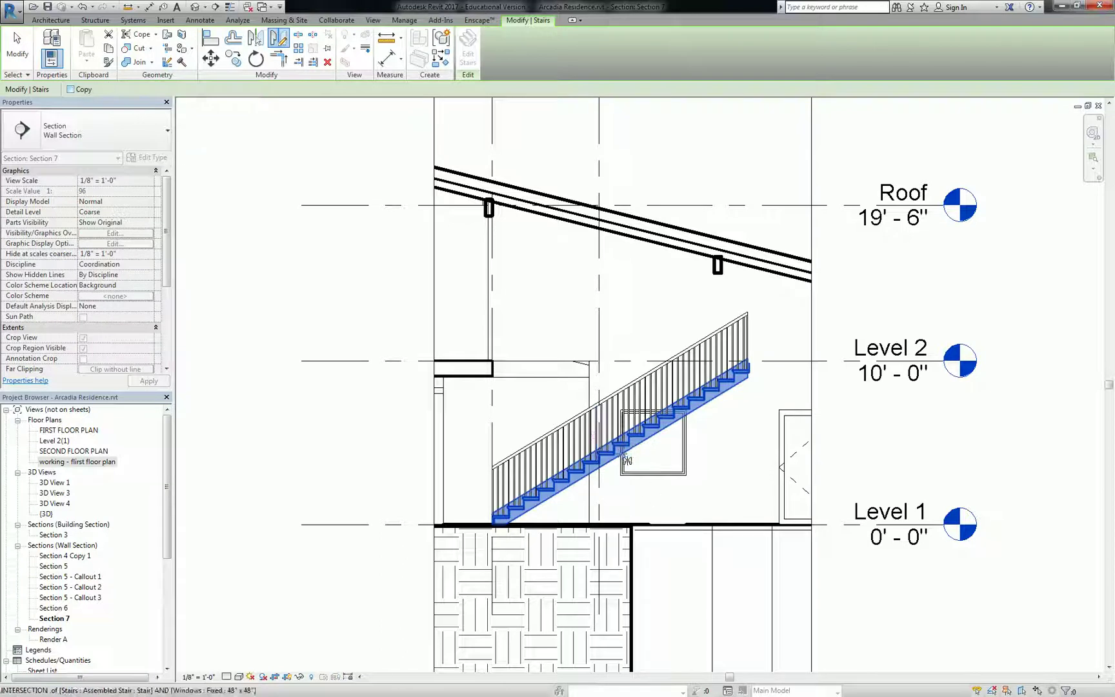
pyautogui.click(621, 453)
pyautogui.click(621, 480)
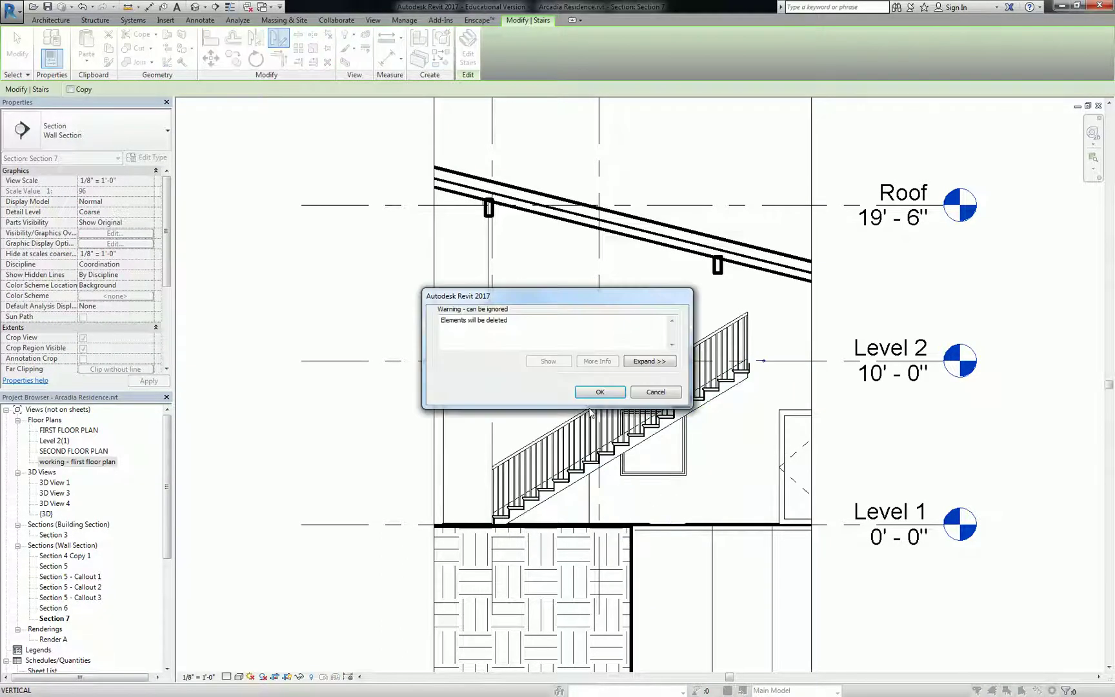
pyautogui.click(600, 392)
# Move the mirrored stair so its top meets the Level 2 floor edge
pyautogui.click(510, 381)
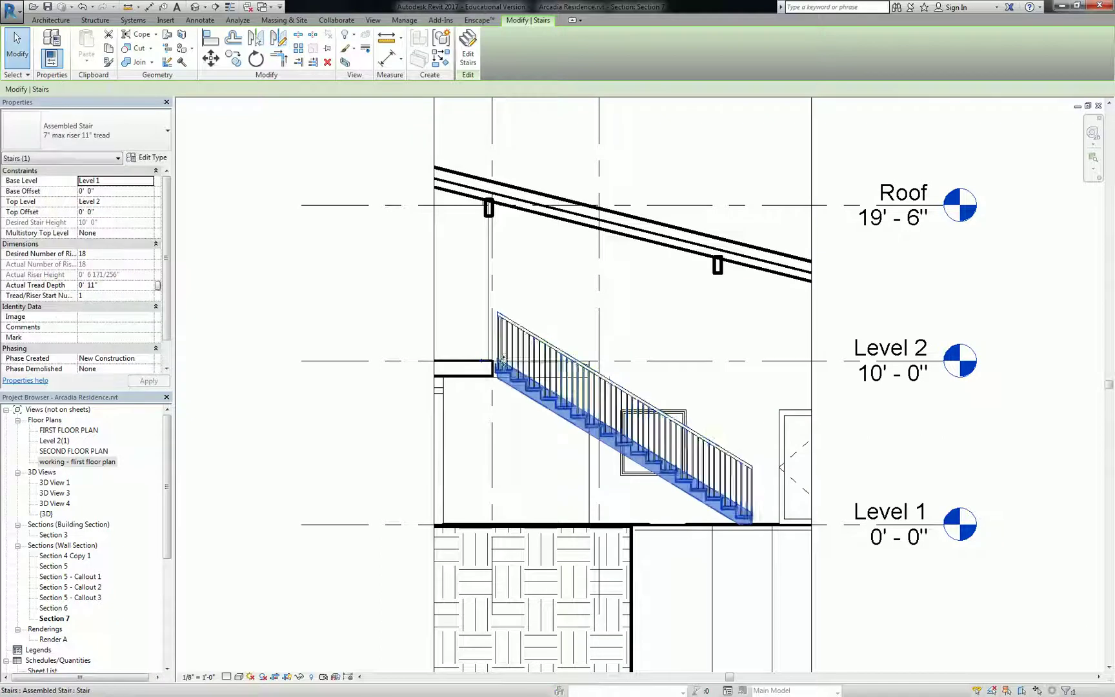
pyautogui.scroll(4, 490, 365)
pyautogui.scroll(3, 472, 378)
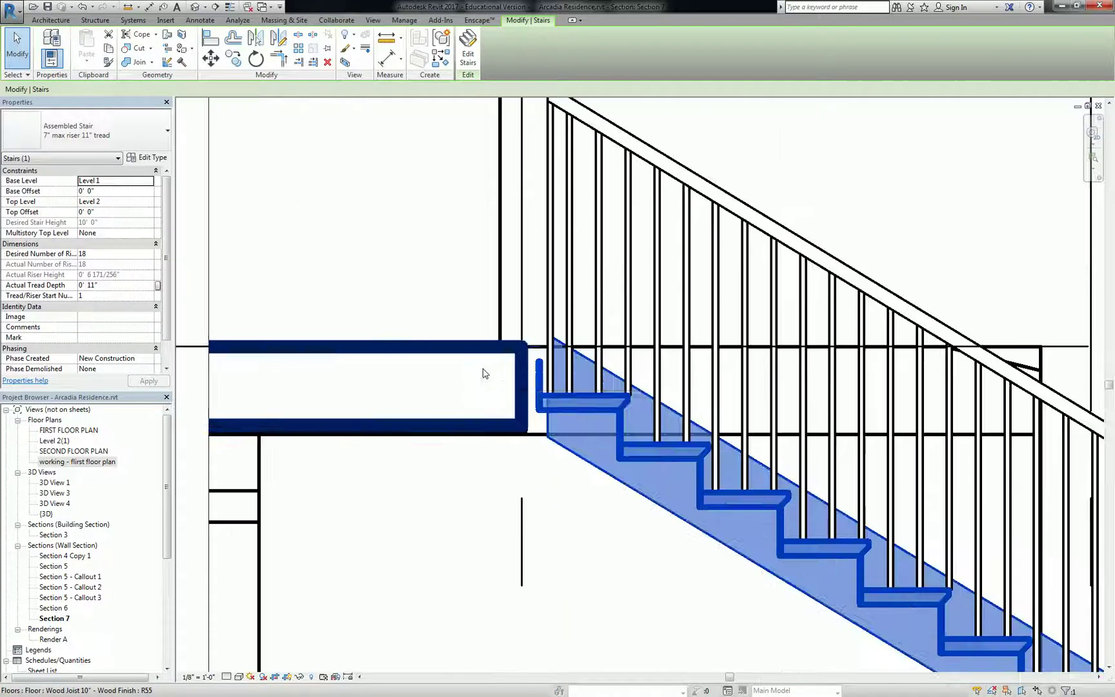
pyautogui.press('m')
pyautogui.press('v')
pyautogui.click(549, 432)
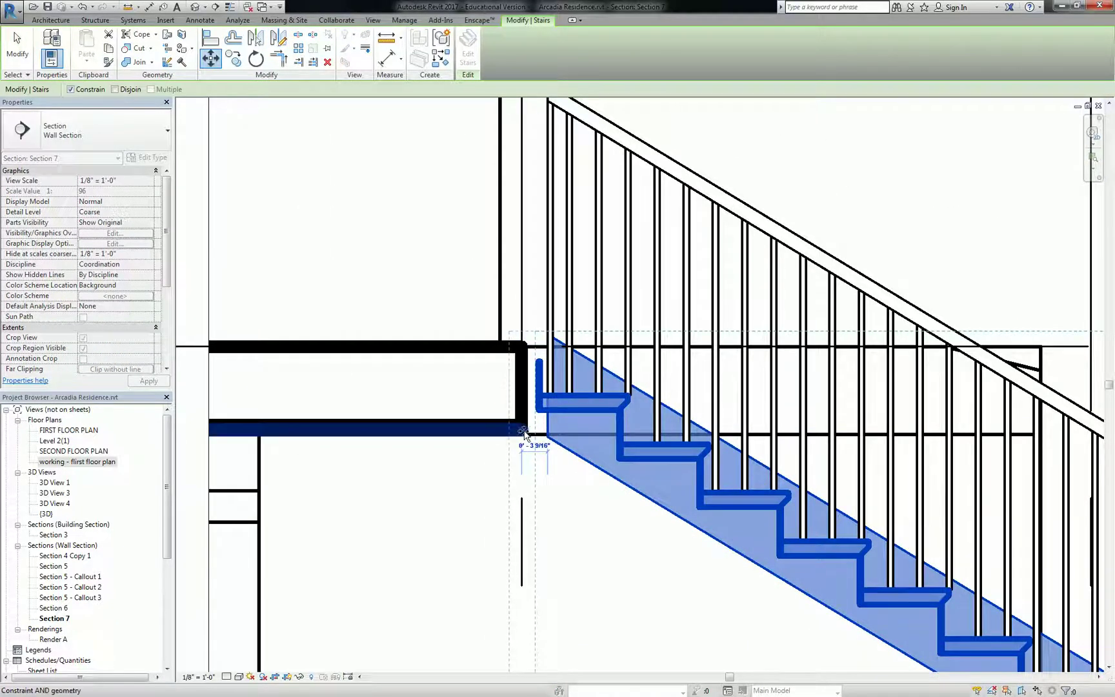
pyautogui.click(528, 432)
pyautogui.scroll(-6, 645, 452)
pyautogui.press('Escape')
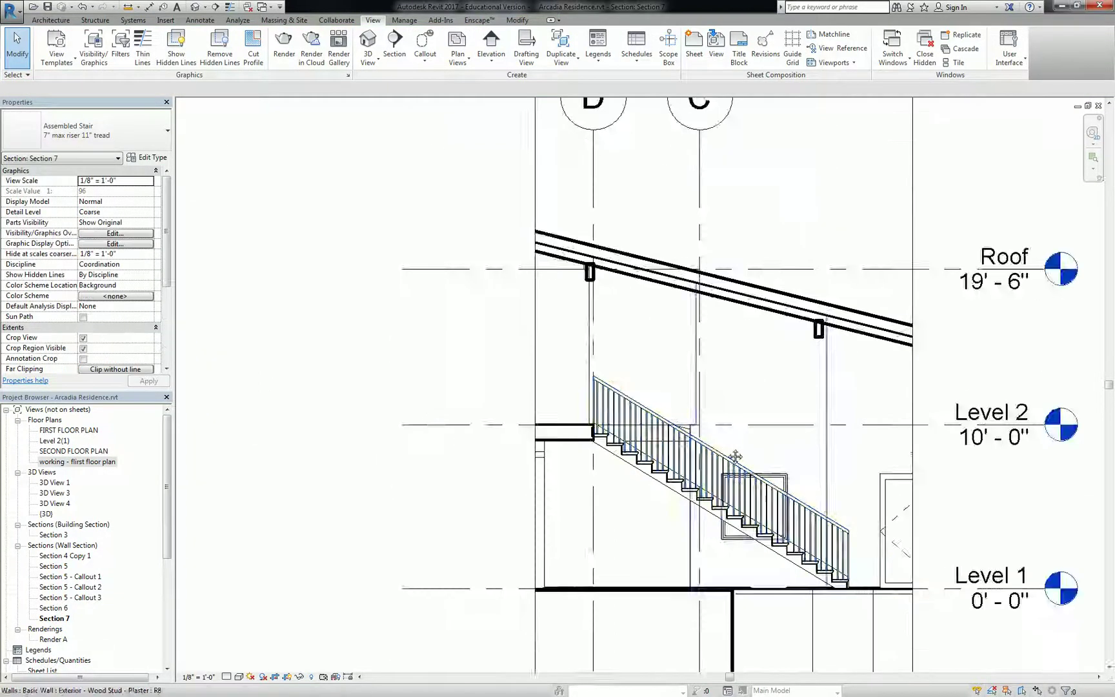
pyautogui.scroll(3, 665, 466)
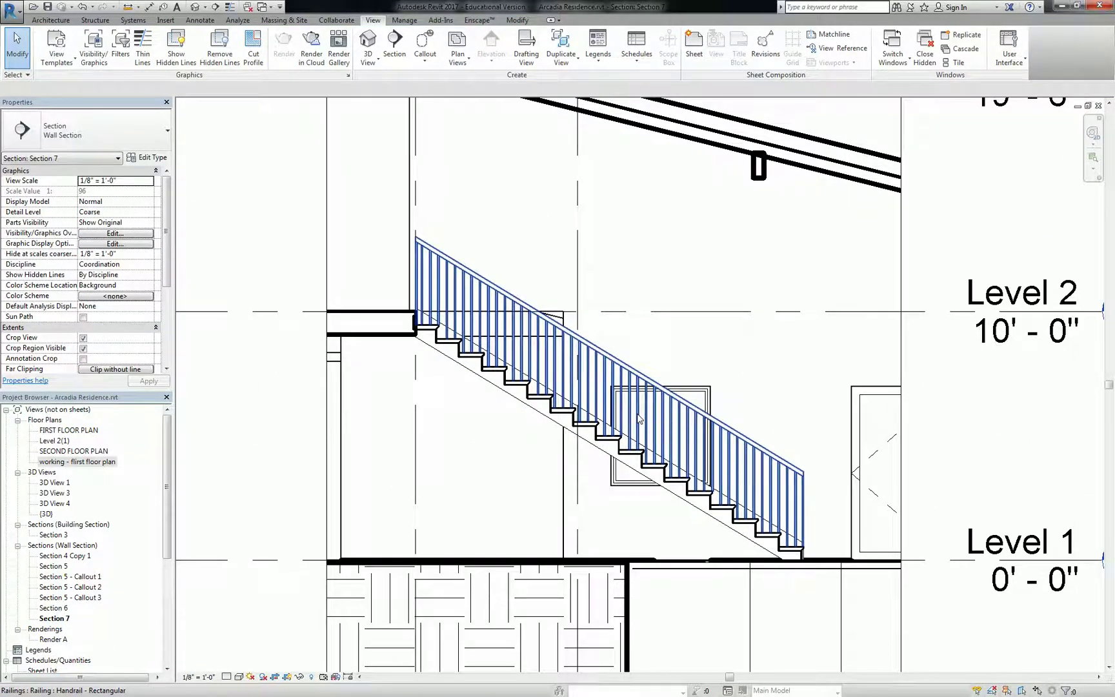
pyautogui.click(700, 417)
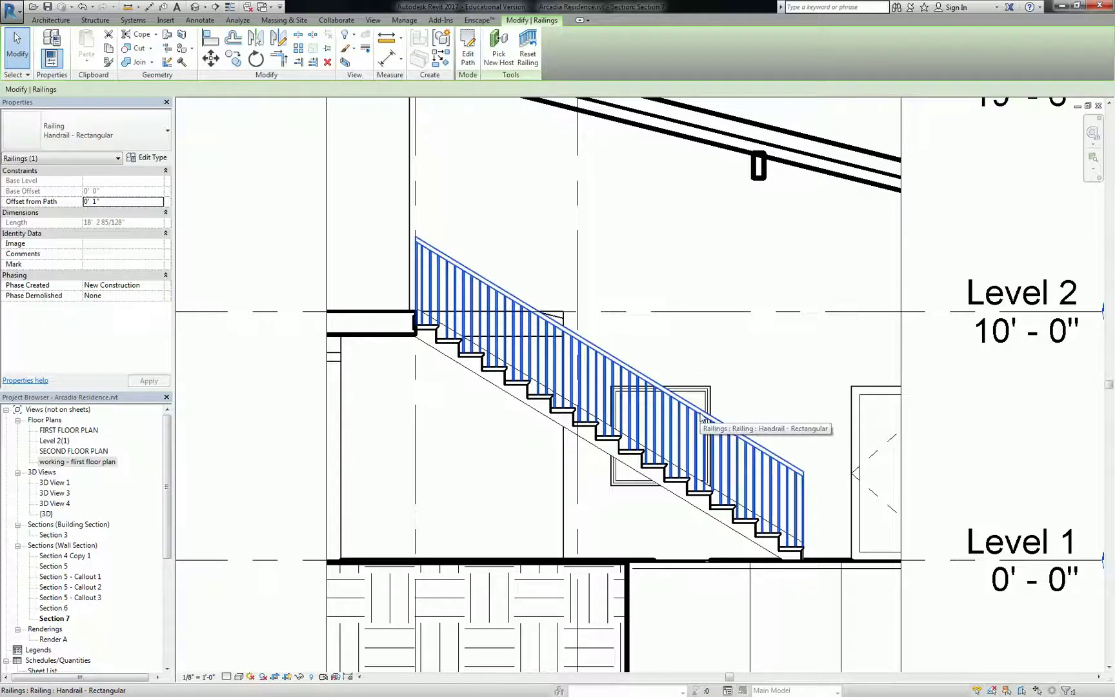